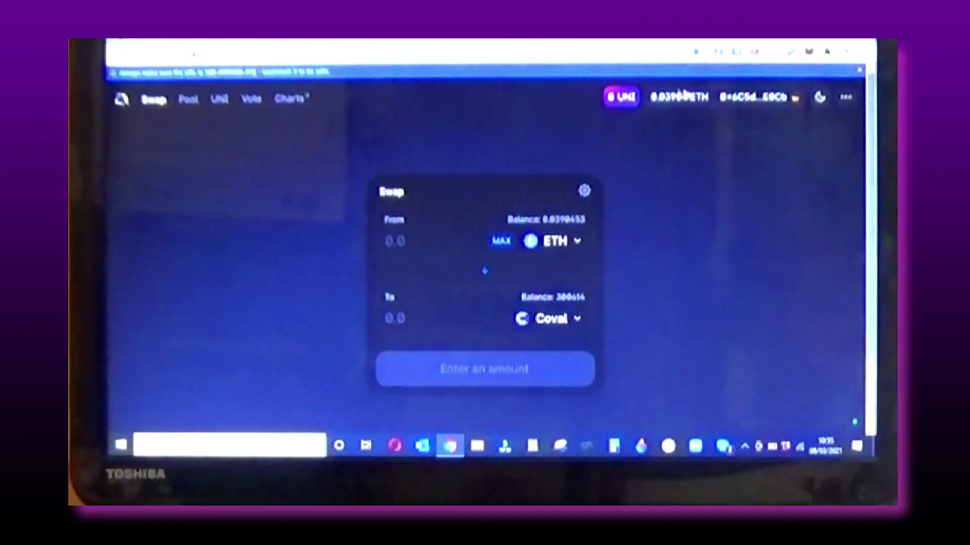
Change the connected Uniswap account's wallet to WalletConnect and open the DeFi Wallet app on the phone
{"action": "left_click", "coordinate": [772, 98]}
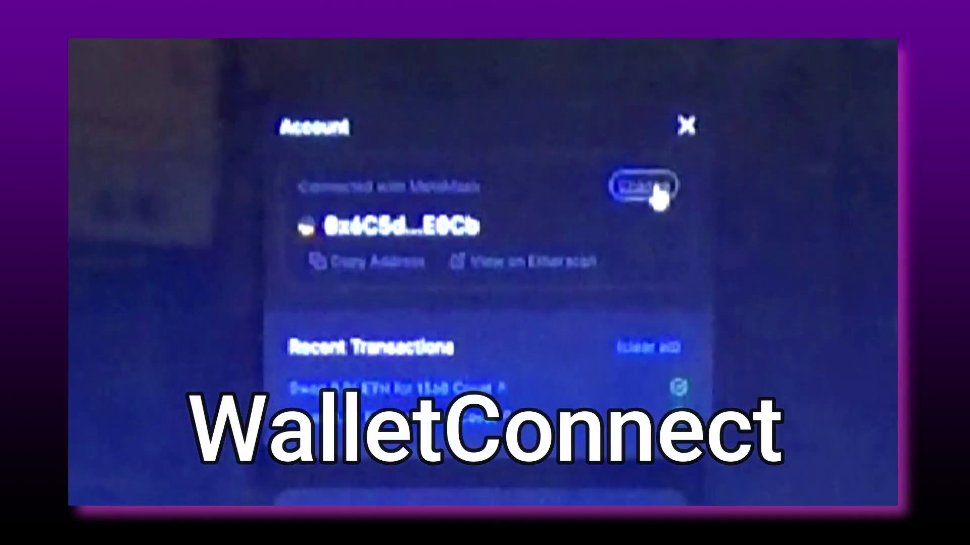
{"action": "left_click", "coordinate": [655, 195]}
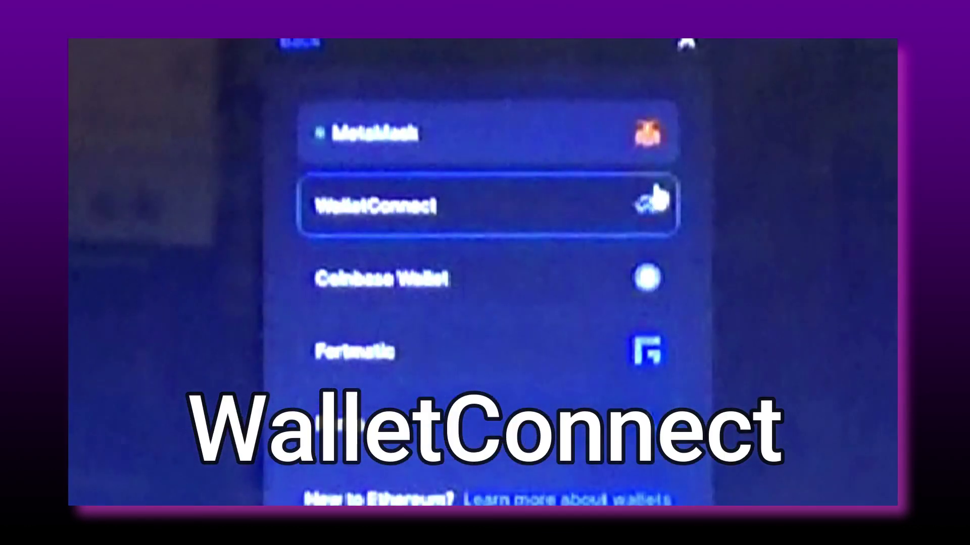
{"action": "left_click", "coordinate": [575, 214]}
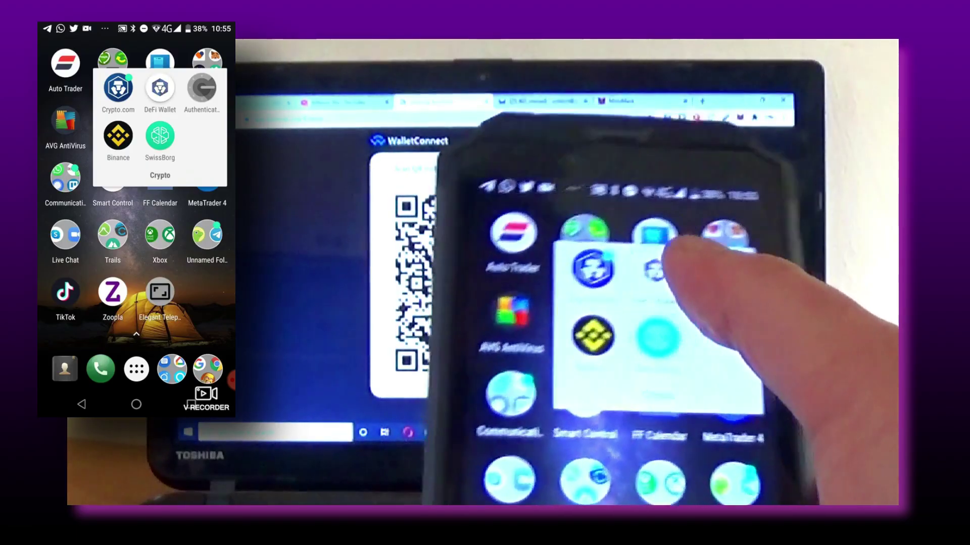
{"action": "left_click", "coordinate": [160, 88]}
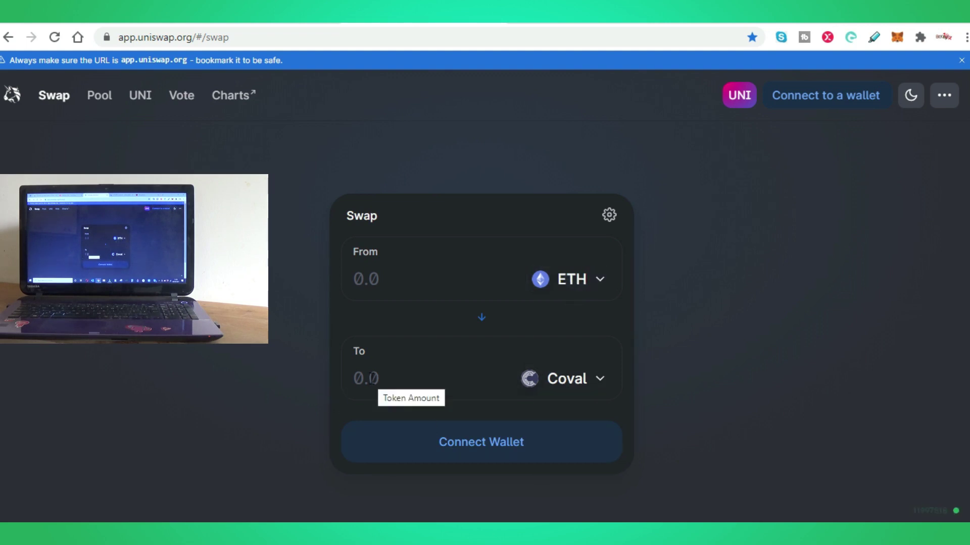
Connect the MetaMask wallet to Uniswap and enter 0.01 ETH as the amount to swap for Coval
{"action": "left_click", "coordinate": [800, 98]}
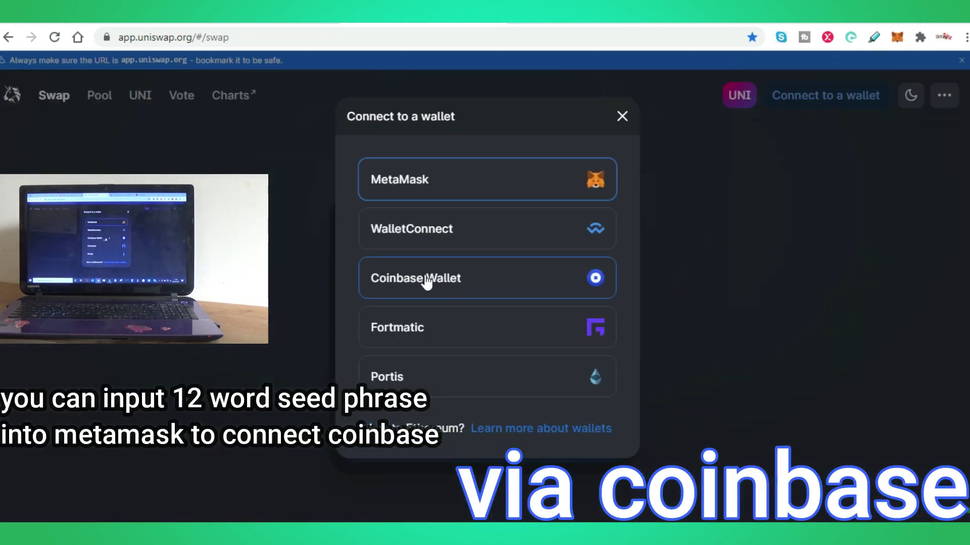
{"action": "left_click", "coordinate": [471, 176]}
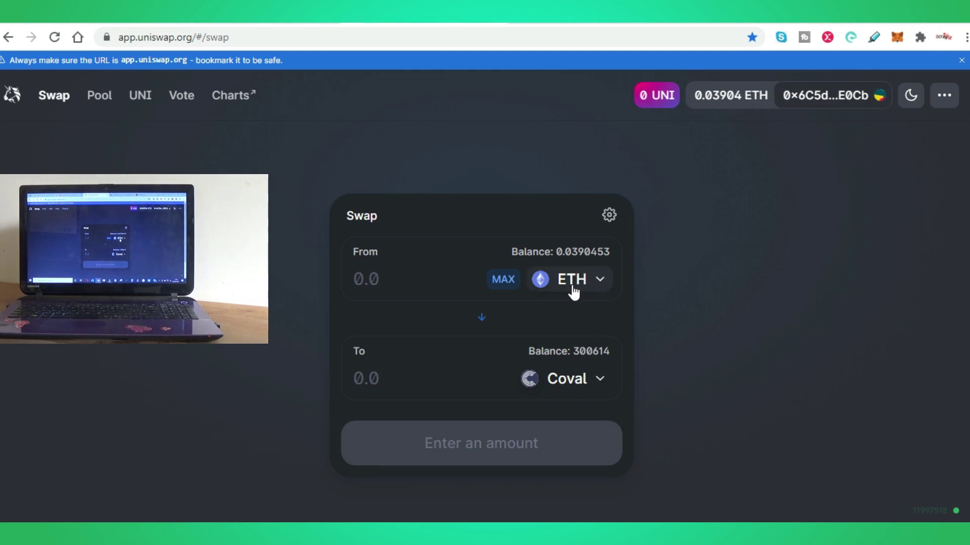
{"action": "left_click", "coordinate": [388, 275]}
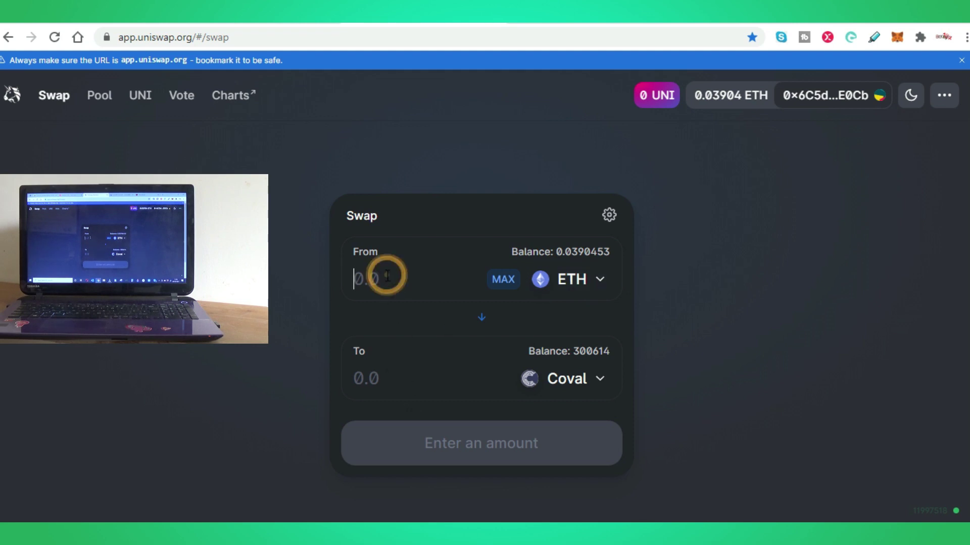
{"action": "type", "text": "0.01"}
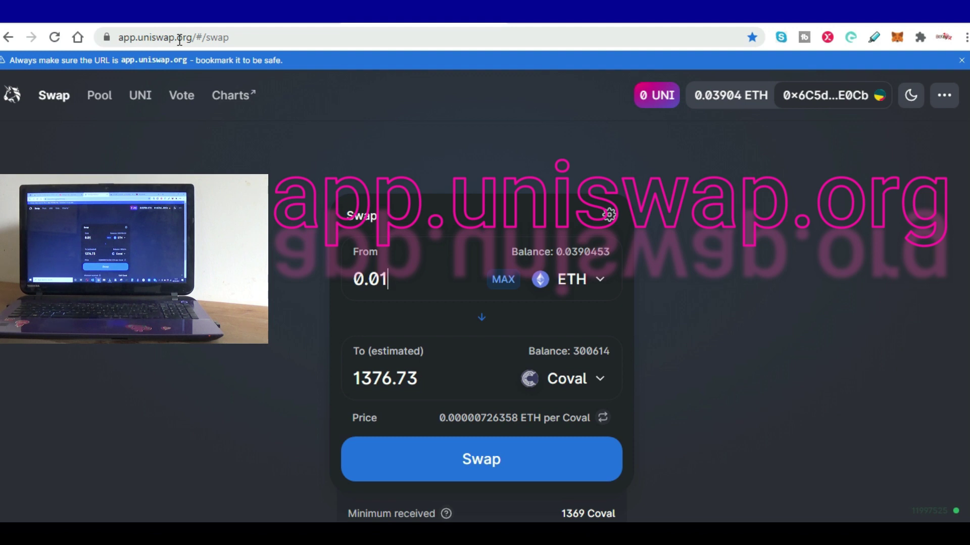
View the Claim UNI Token form and close it without entering a recipient
{"action": "left_click", "coordinate": [945, 97]}
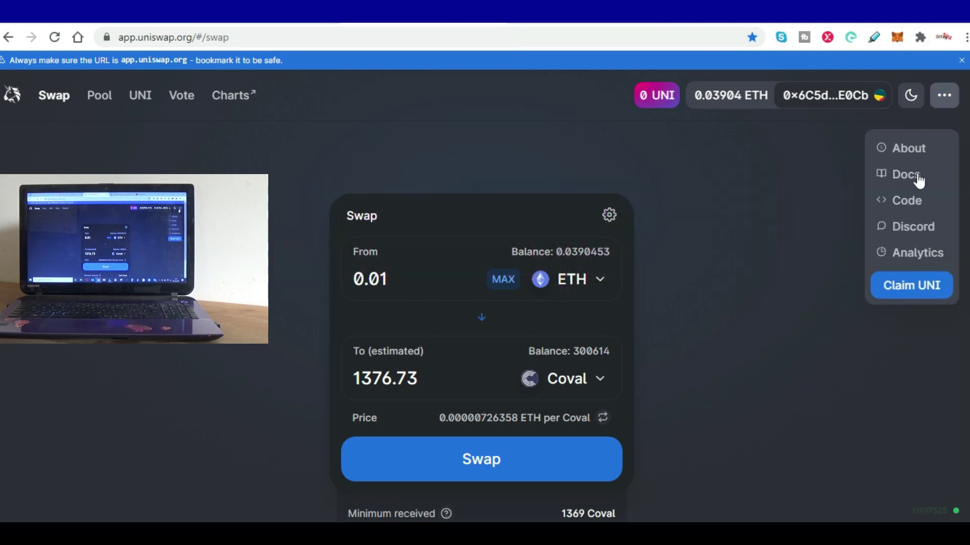
{"action": "left_click", "coordinate": [911, 285]}
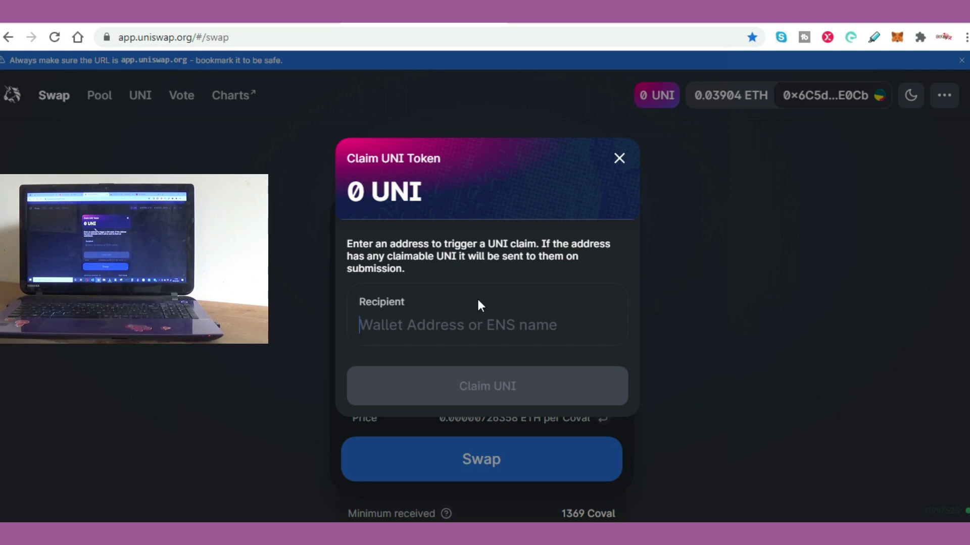
{"action": "left_click", "coordinate": [515, 388]}
{"action": "left_click", "coordinate": [617, 160]}
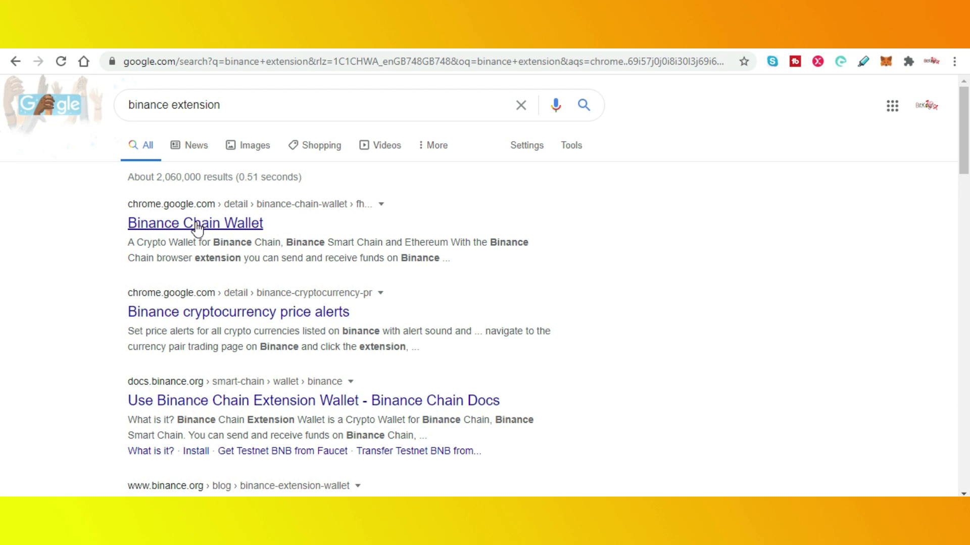
Open the Binance Chain Wallet listing in the Chrome Web Store and view the extension's form for importing an existing wallet
{"action": "left_click", "coordinate": [196, 228]}
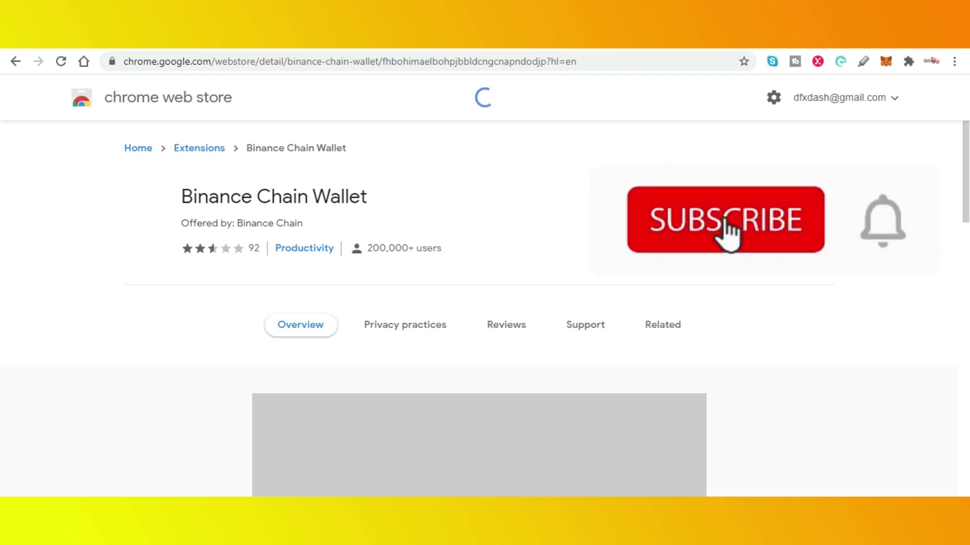
{"action": "left_click", "coordinate": [886, 61]}
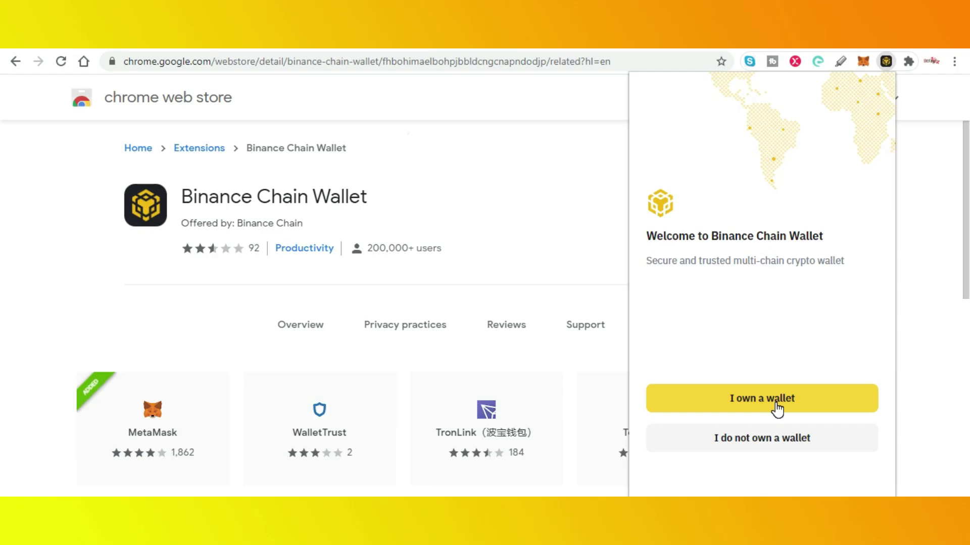
{"action": "left_click", "coordinate": [776, 404]}
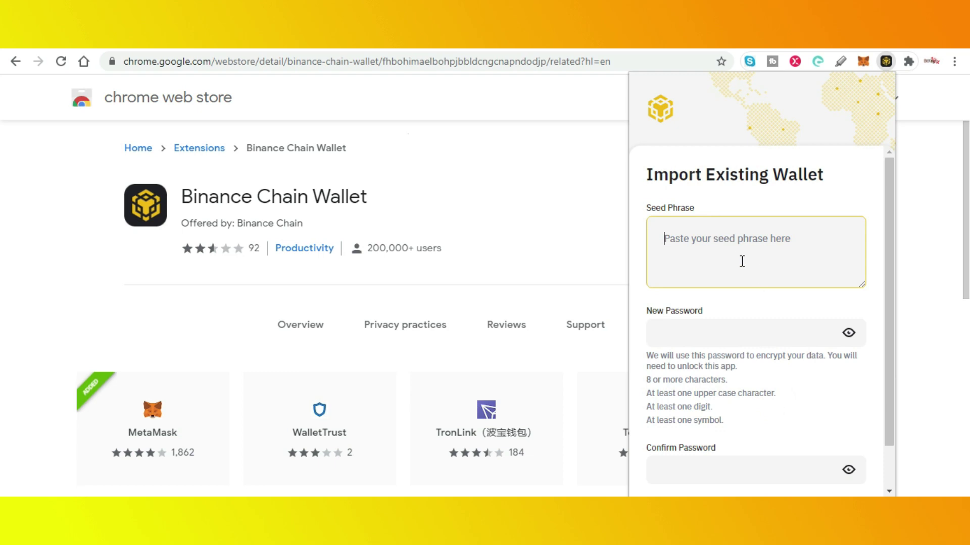
{"action": "left_click", "coordinate": [583, 147]}
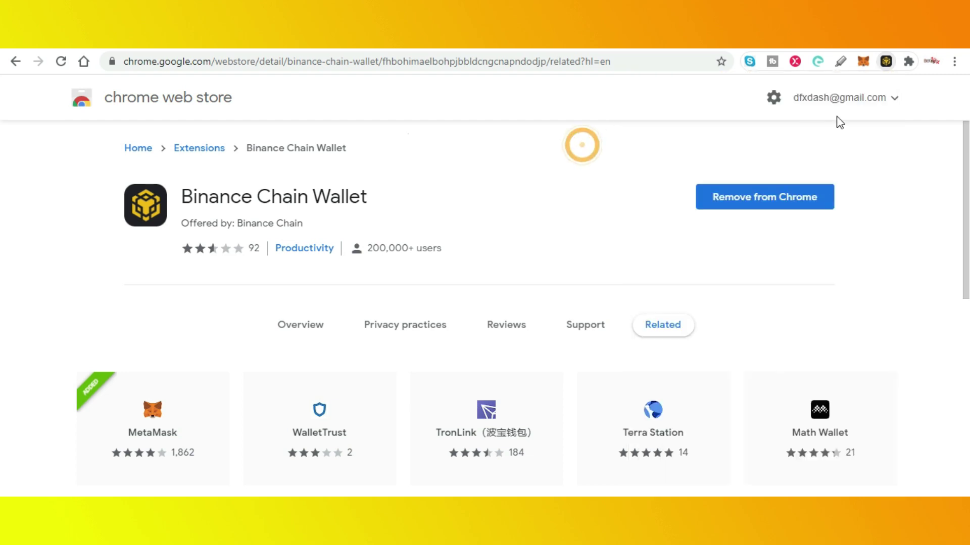
Create a new wallet in the Binance Chain Wallet extension, entering and confirming a strong password that meets all listed requirements
{"action": "left_click", "coordinate": [887, 65]}
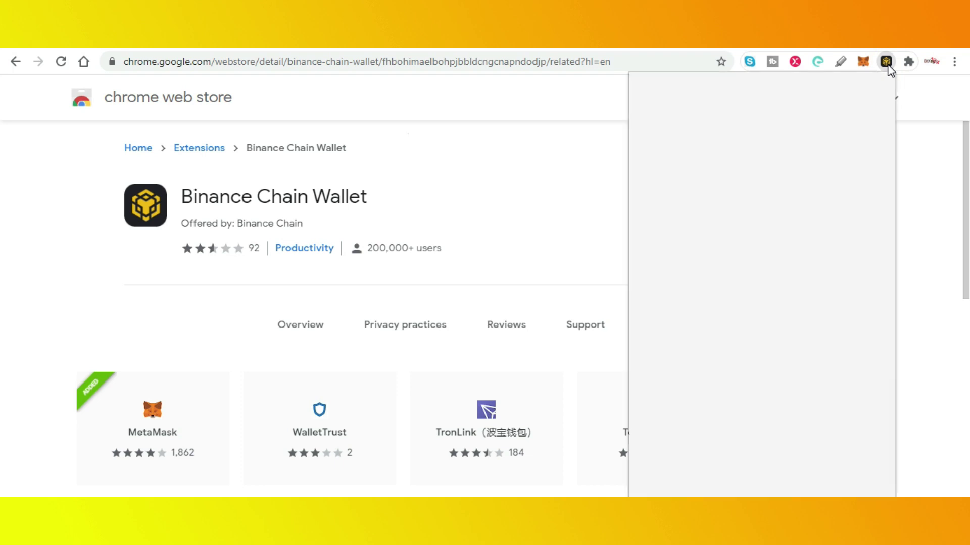
{"action": "left_click", "coordinate": [822, 442]}
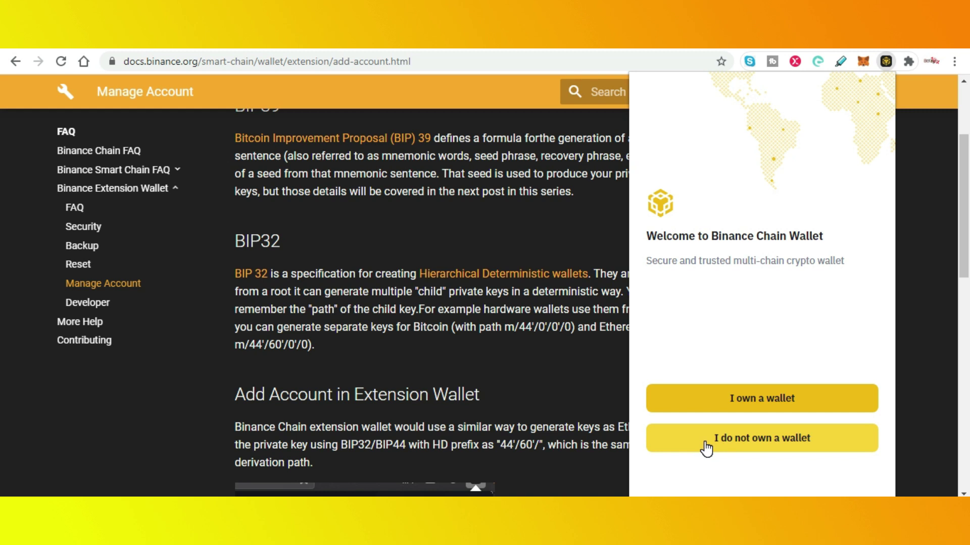
{"action": "left_click", "coordinate": [706, 447]}
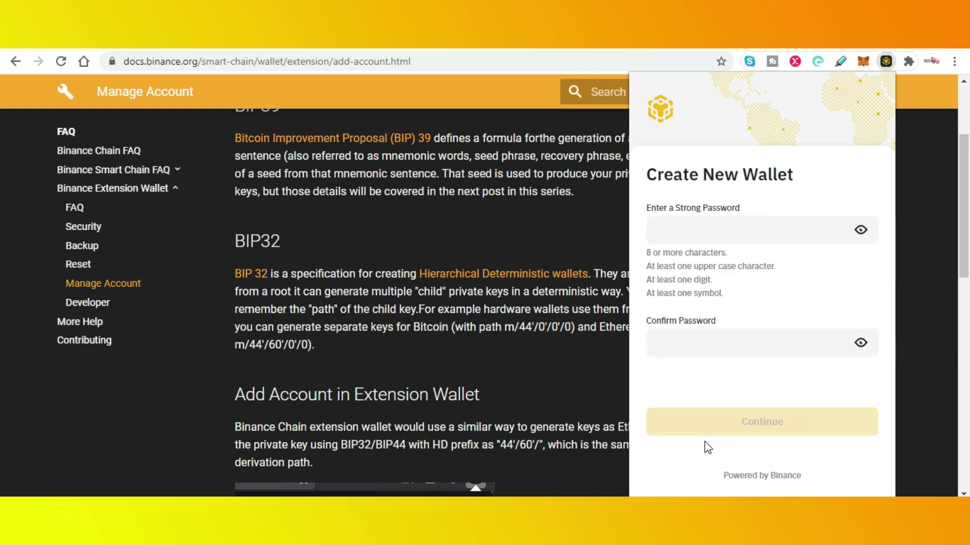
{"action": "left_click", "coordinate": [668, 229]}
{"action": "left_click", "coordinate": [671, 346]}
{"action": "type", "text": "••••••••••"}
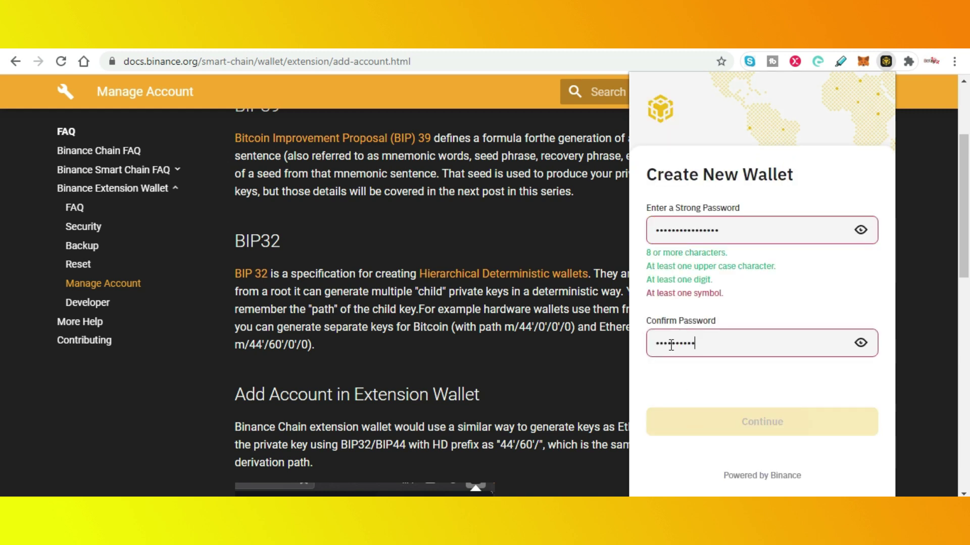
{"action": "type", "text": "••••••"}
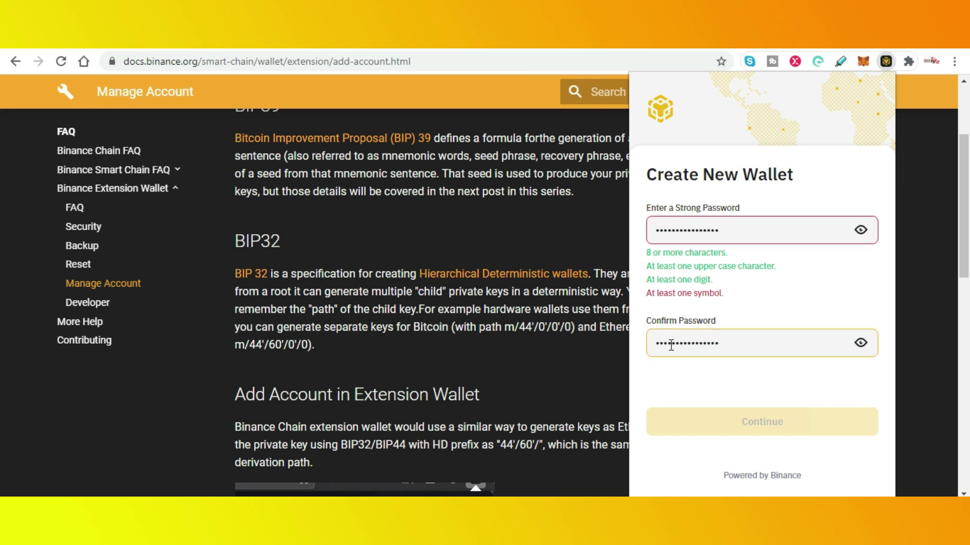
{"action": "type", "text": "•"}
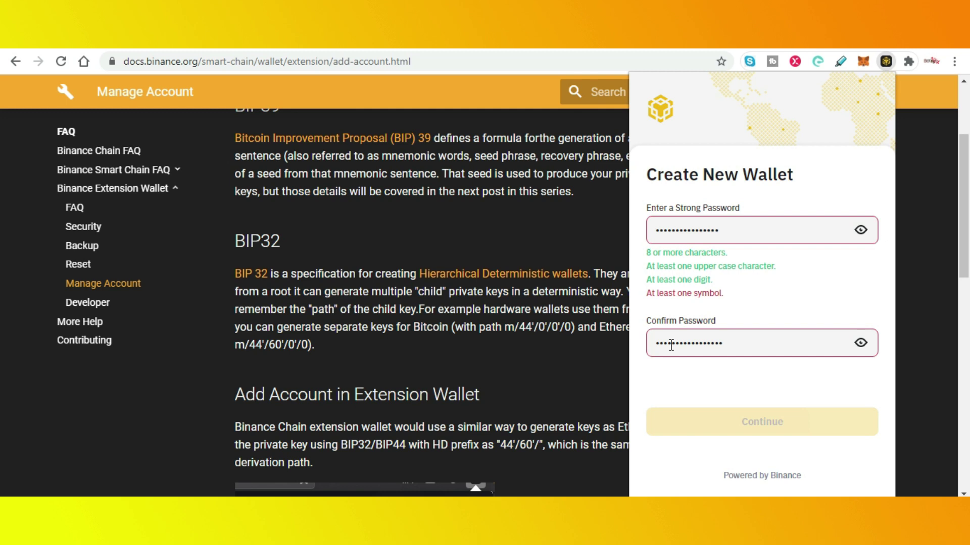
{"action": "left_click", "coordinate": [731, 236]}
{"action": "type", "text": "•"}
{"action": "left_click", "coordinate": [810, 427]}
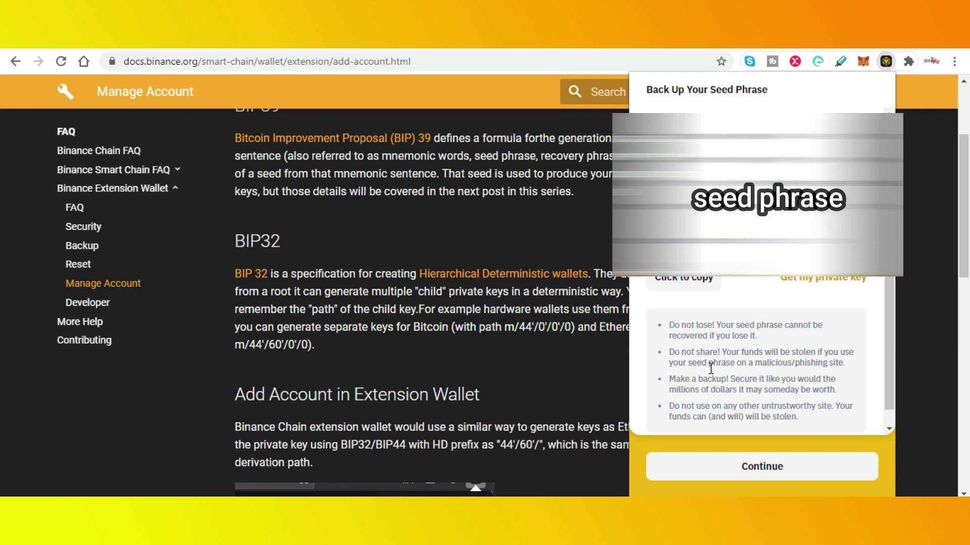
Copy the new wallet's seed phrase for backup and reopen the Binance Chain Wallet extension
{"action": "left_click", "coordinate": [688, 285]}
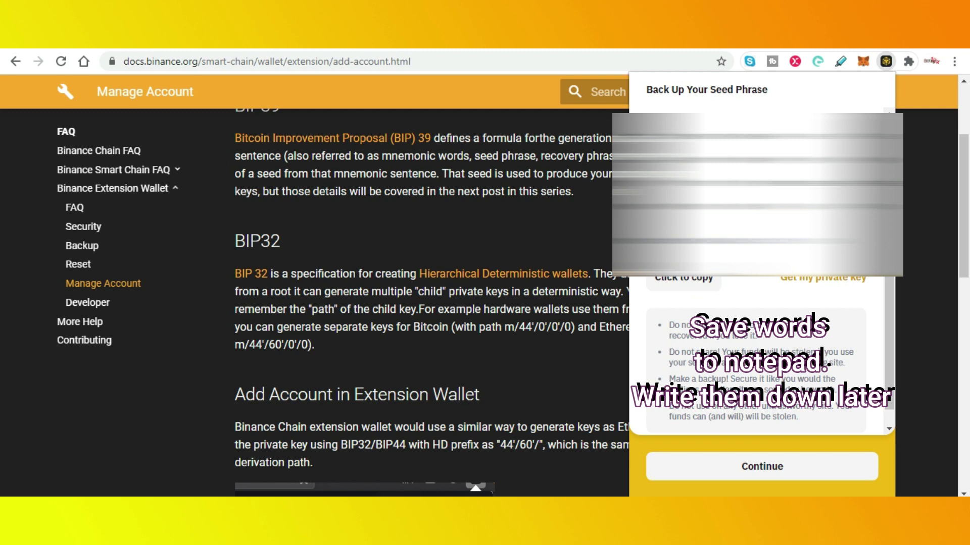
{"action": "left_click", "coordinate": [885, 61]}
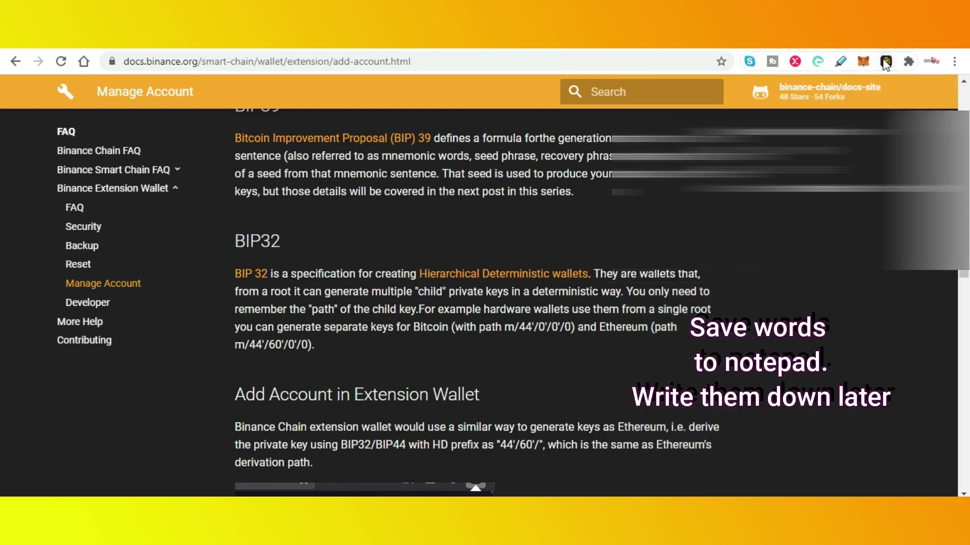
{"action": "left_click", "coordinate": [886, 62]}
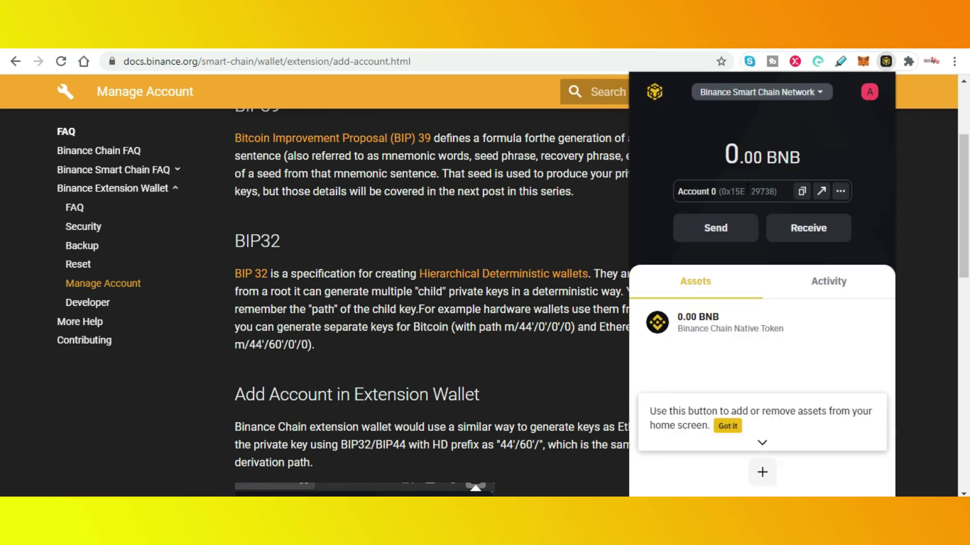
Switch the wallet from Binance Smart Chain to the Ethereum Network
{"action": "left_click", "coordinate": [774, 98]}
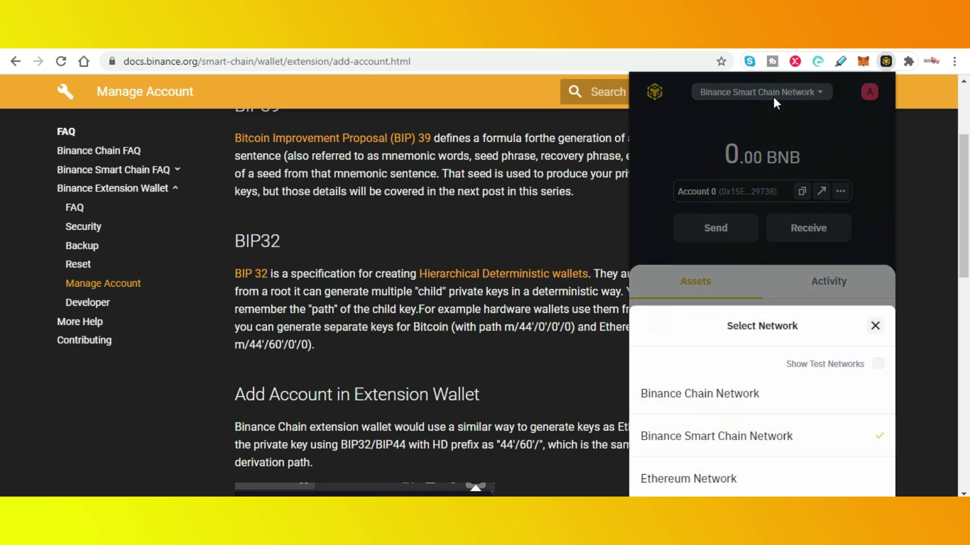
{"action": "left_click", "coordinate": [731, 481]}
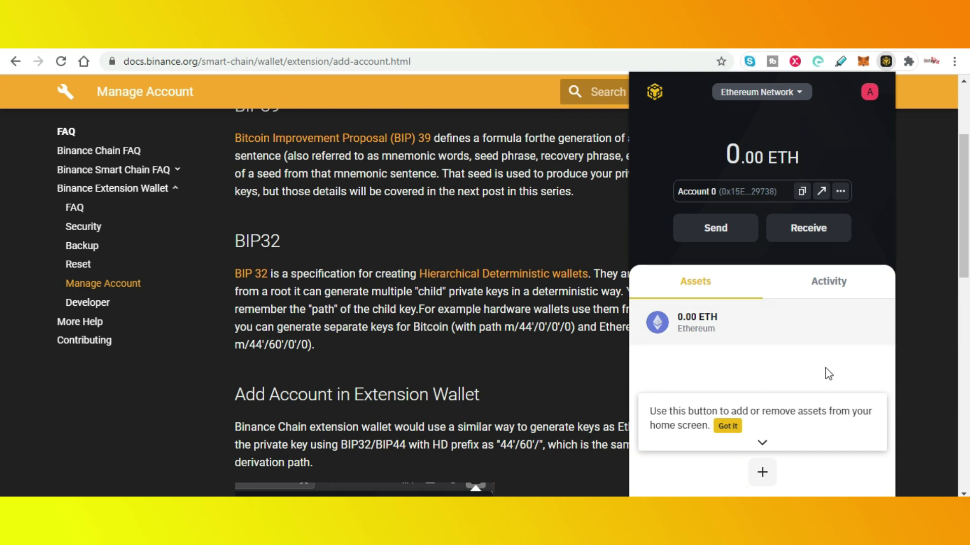
Start linking the wallet to the Binance.com account through Wallet Direct and approve the site's connect request
{"action": "left_click", "coordinate": [869, 94]}
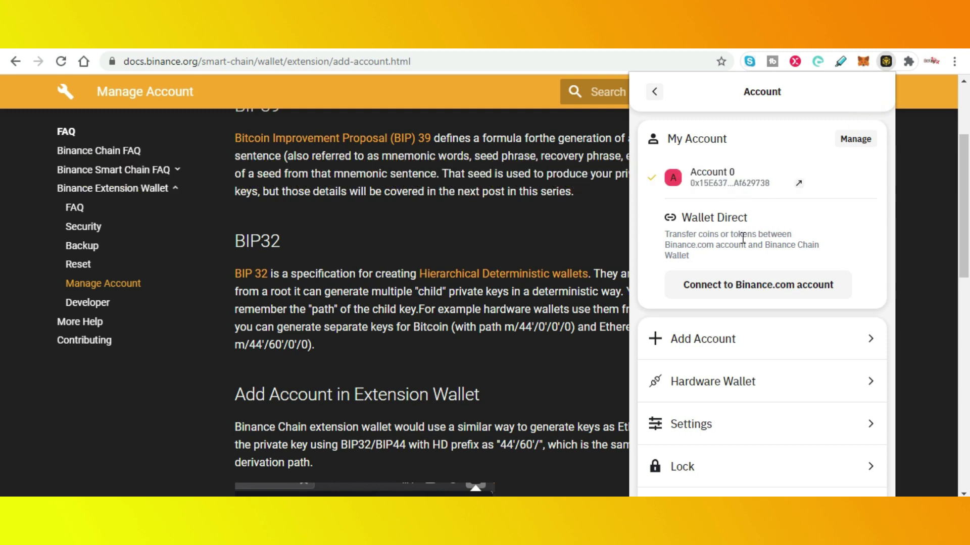
{"action": "left_click", "coordinate": [748, 299]}
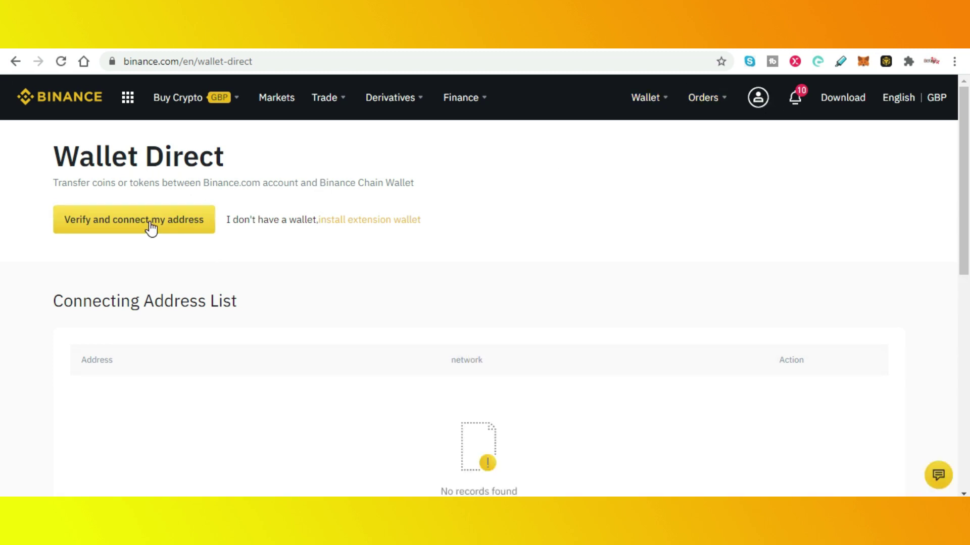
{"action": "left_click", "coordinate": [150, 227]}
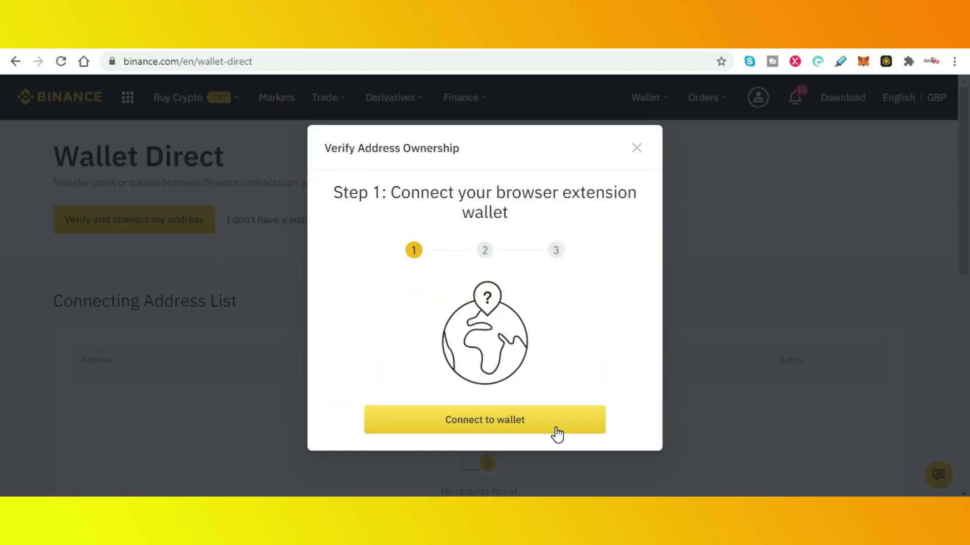
{"action": "left_click", "coordinate": [556, 433]}
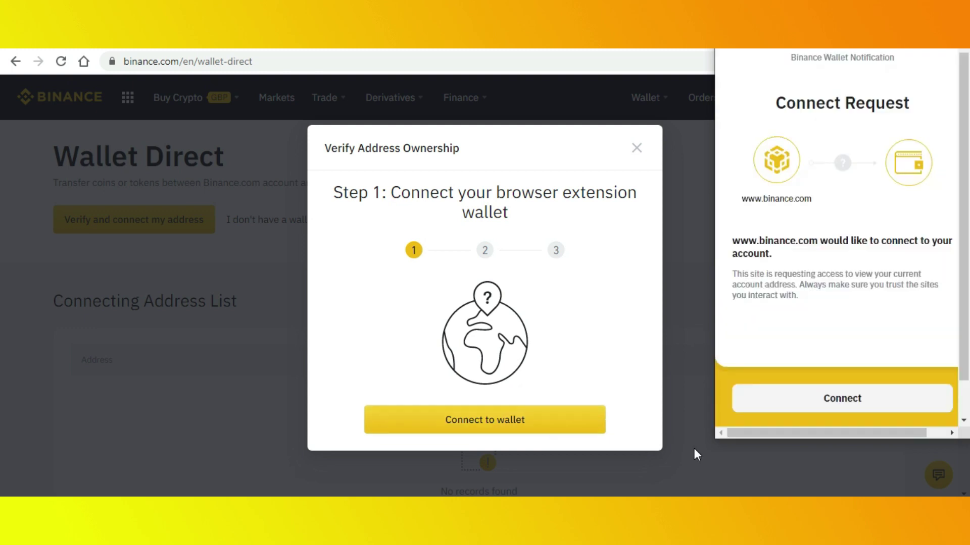
{"action": "left_click", "coordinate": [858, 400]}
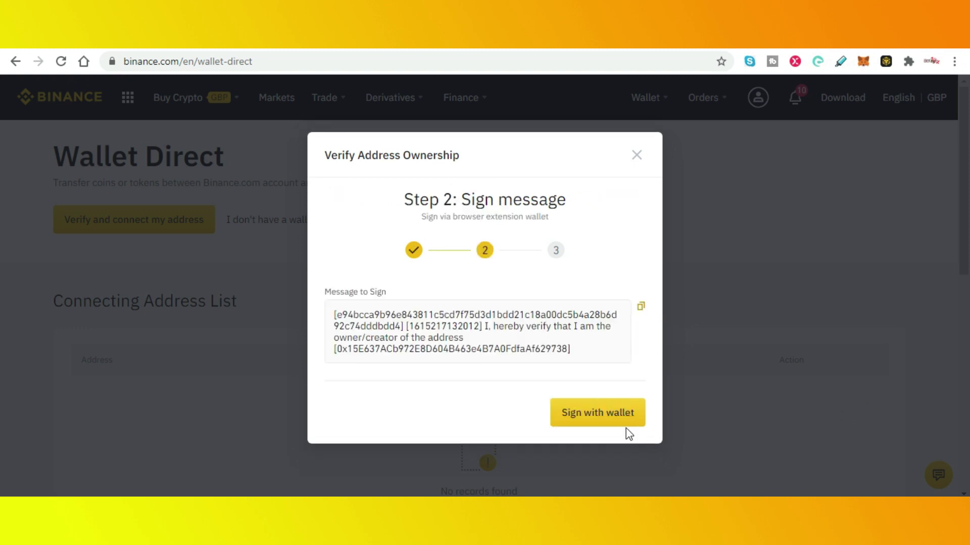
Bind the wallet address to the Binance.com account by signing the ownership message and submitting the e-mail and Google verification codes
{"action": "left_click", "coordinate": [598, 413]}
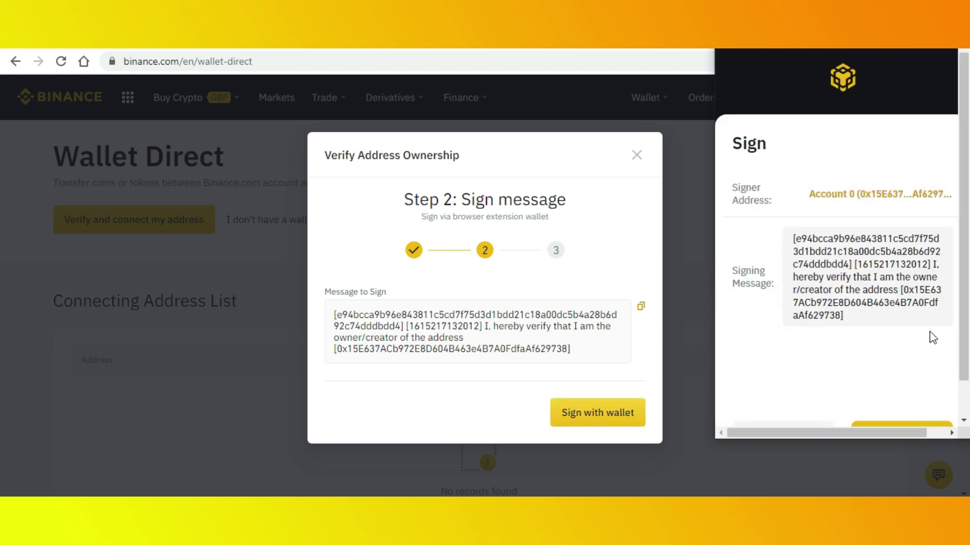
{"action": "left_click", "coordinate": [899, 397]}
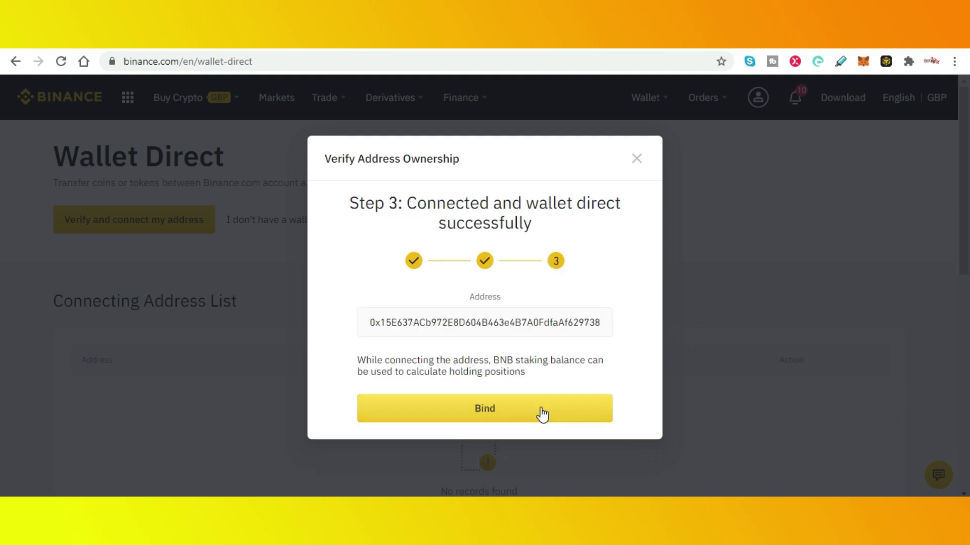
{"action": "left_click", "coordinate": [542, 414]}
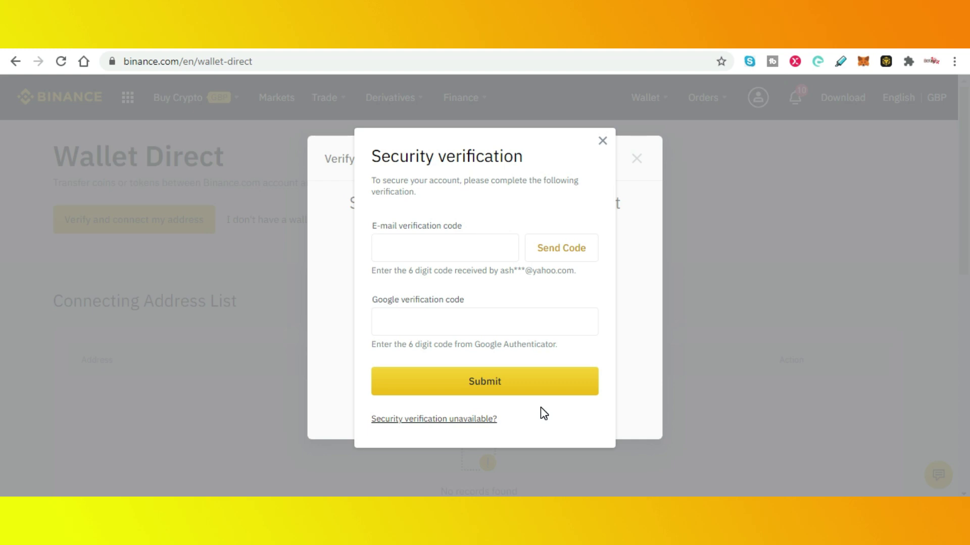
{"action": "left_click", "coordinate": [484, 242]}
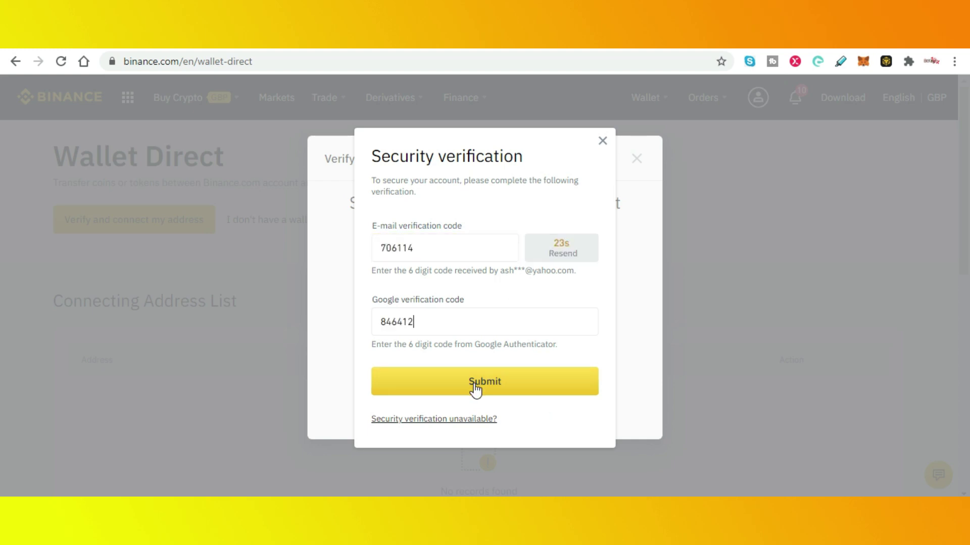
{"action": "left_click", "coordinate": [473, 382]}
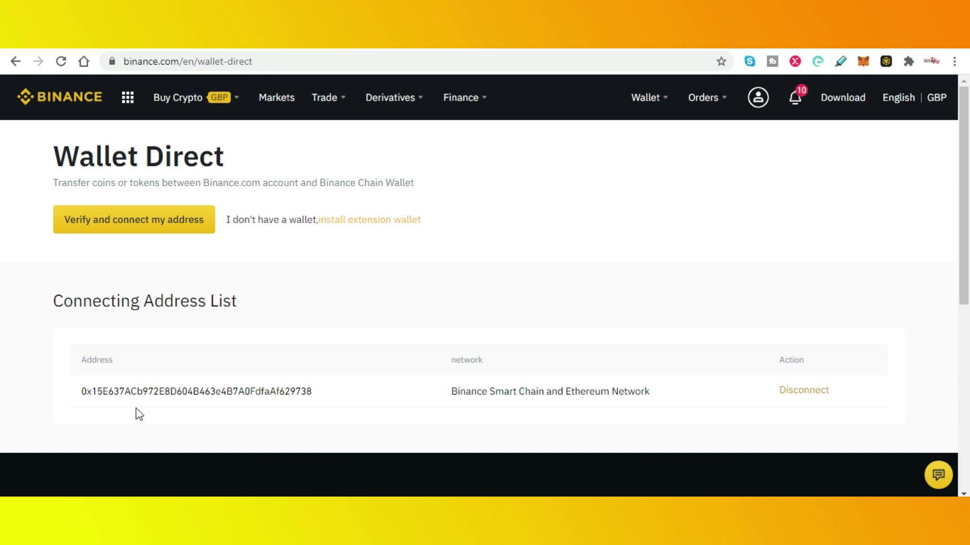
Copy the connected wallet address from the Connecting Address List and switch to MetaMask
{"action": "left_click_drag", "start_coordinate": [81, 392], "coordinate": [325, 394]}
{"action": "right_click", "coordinate": [300, 398]}
{"action": "left_click", "coordinate": [329, 402]}
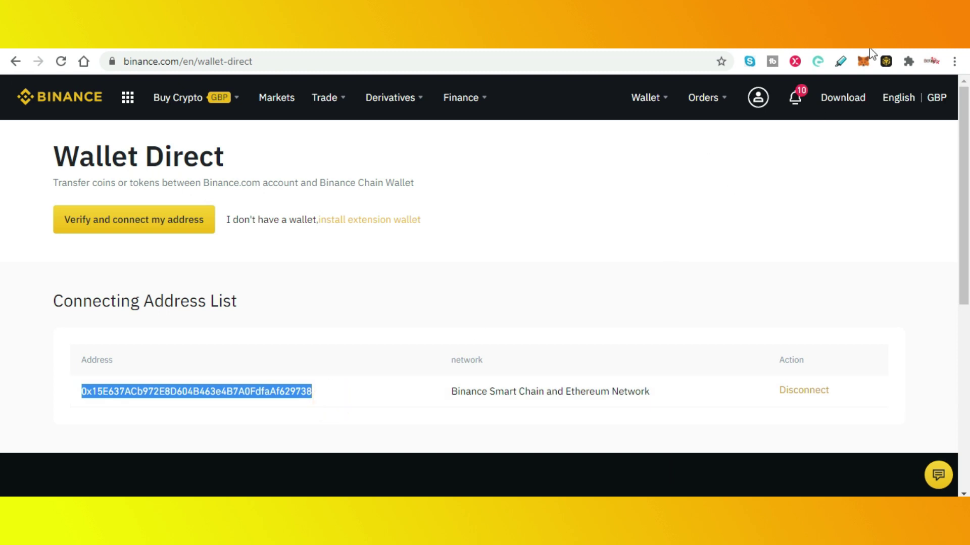
{"action": "left_click", "coordinate": [382, 48]}
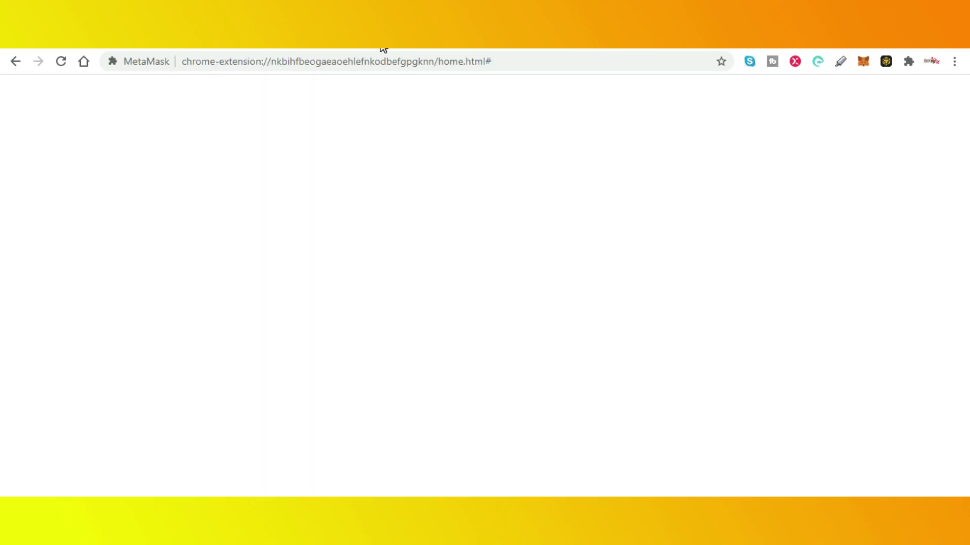
Search Google for "custom rpb binance" and open the Binance Academy article on connecting MetaMask to Binance Smart Chain, translated into English
{"action": "key", "text": "ctrl+t"}
{"action": "left_click", "coordinate": [603, 64]}
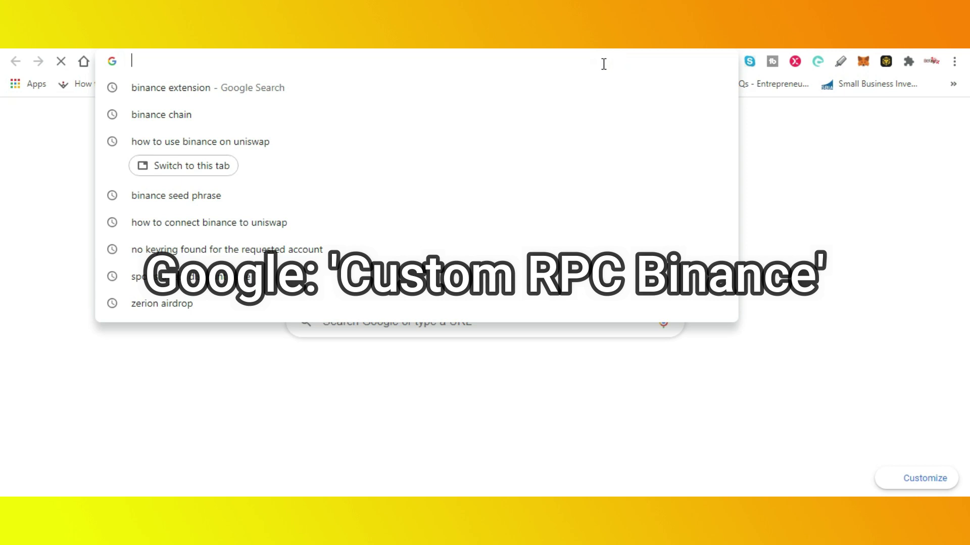
{"action": "type", "text": "custom"}
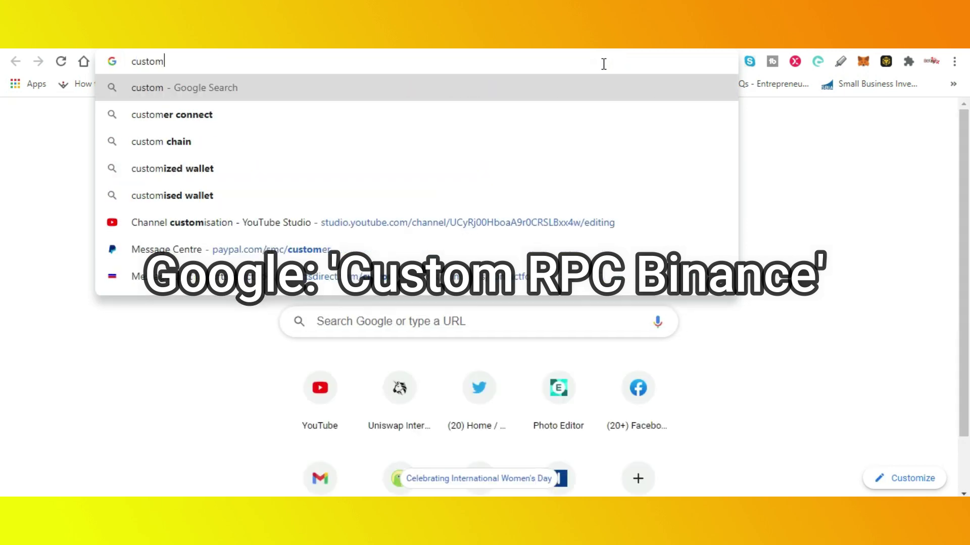
{"action": "type", "text": " rpb "}
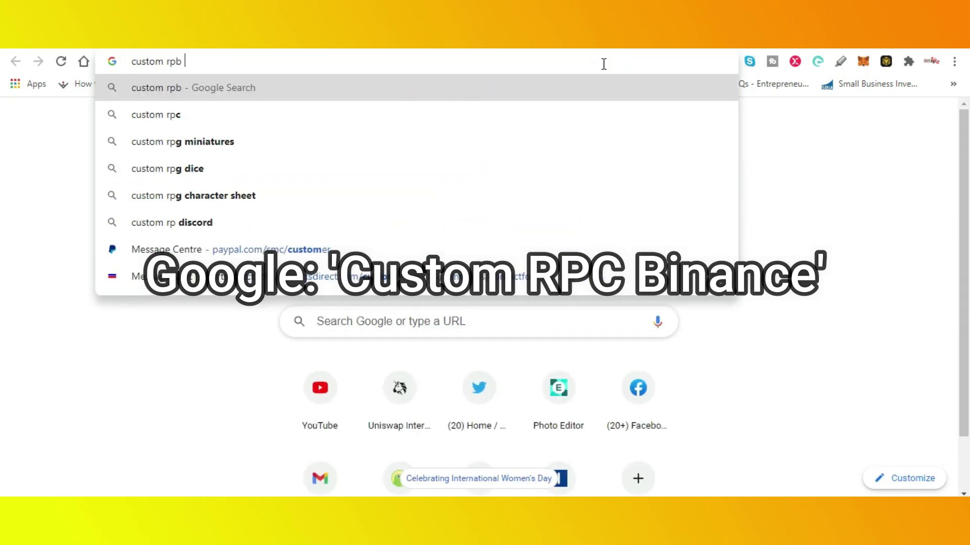
{"action": "type", "text": "binance"}
{"action": "key", "text": "Return"}
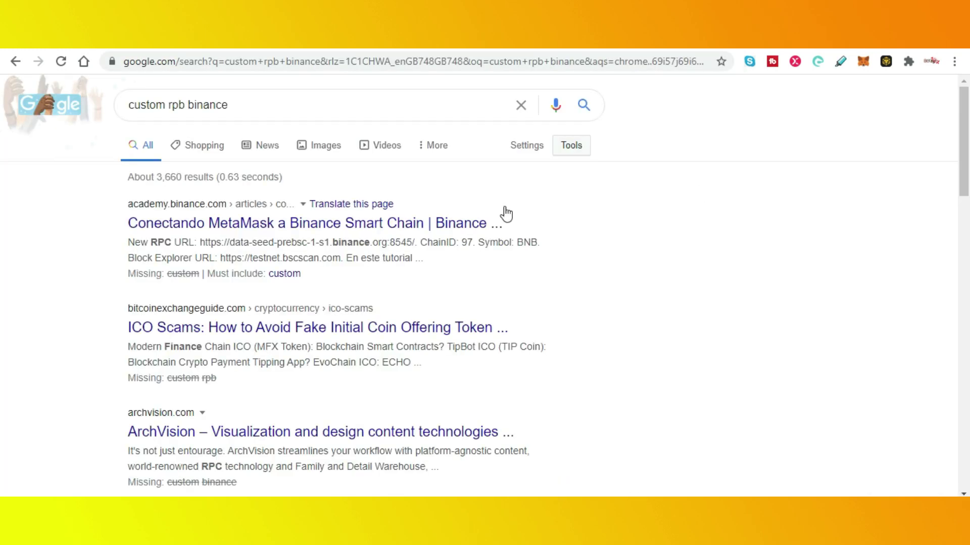
{"action": "left_click", "coordinate": [366, 232]}
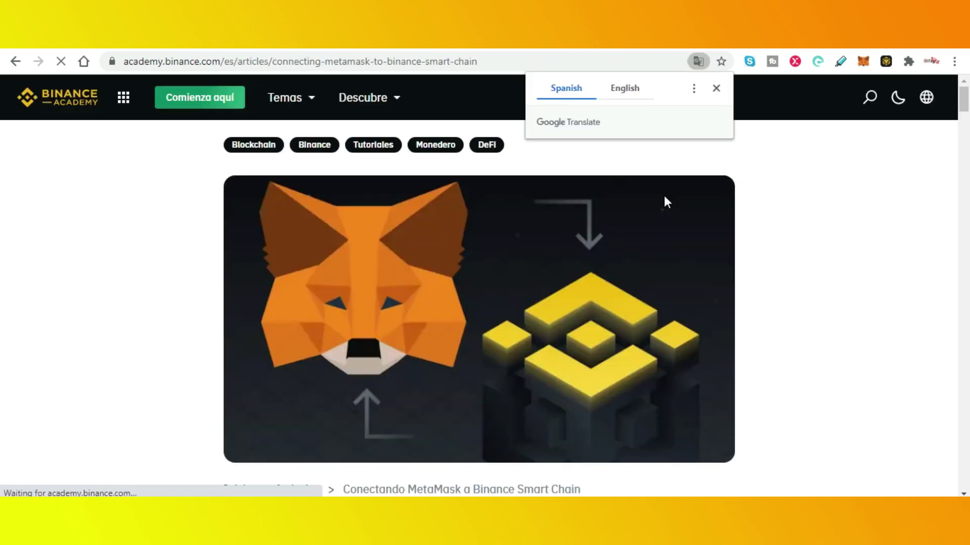
{"action": "left_click", "coordinate": [629, 90]}
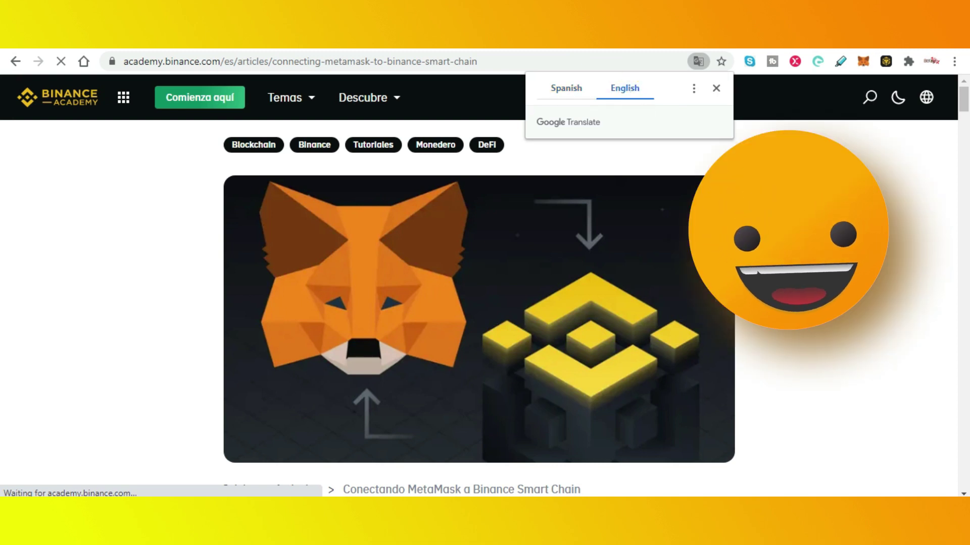
Copy the article's Mainnet parameters, from network name through block explorer URL, into a notepad document
{"action": "scroll", "coordinate": [478, 285], "scroll_direction": "down", "scroll_amount": 2}
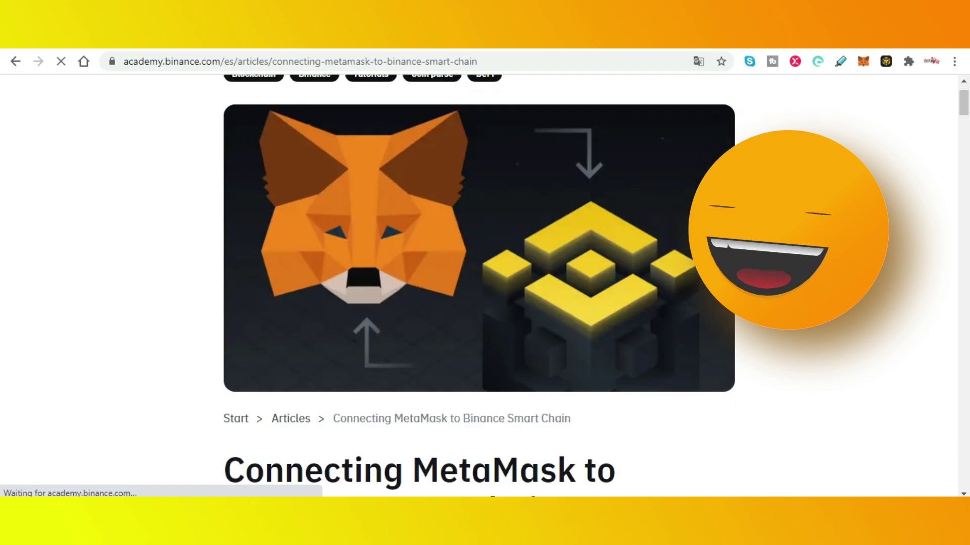
{"action": "scroll", "coordinate": [780, 200], "scroll_direction": "down", "scroll_amount": 7}
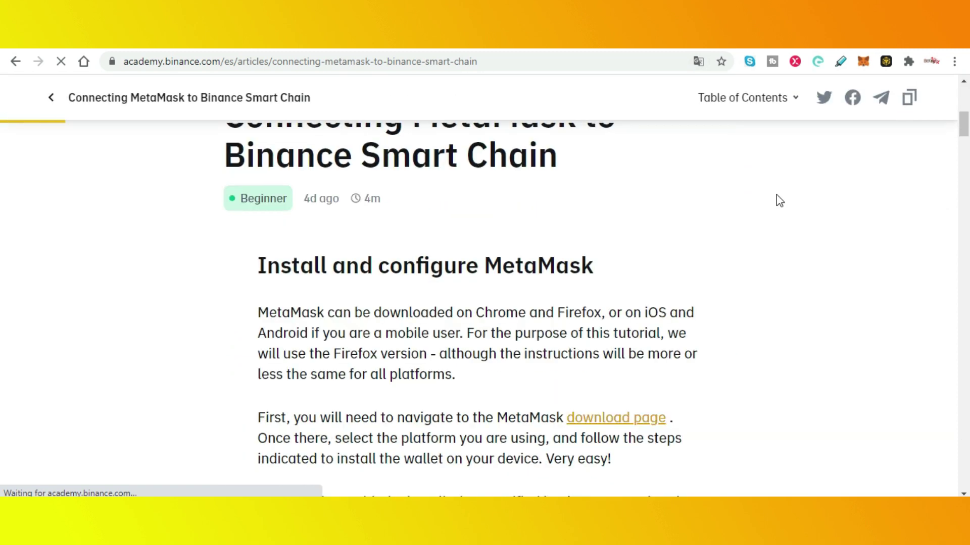
{"action": "scroll", "coordinate": [776, 195], "scroll_direction": "down", "scroll_amount": 3}
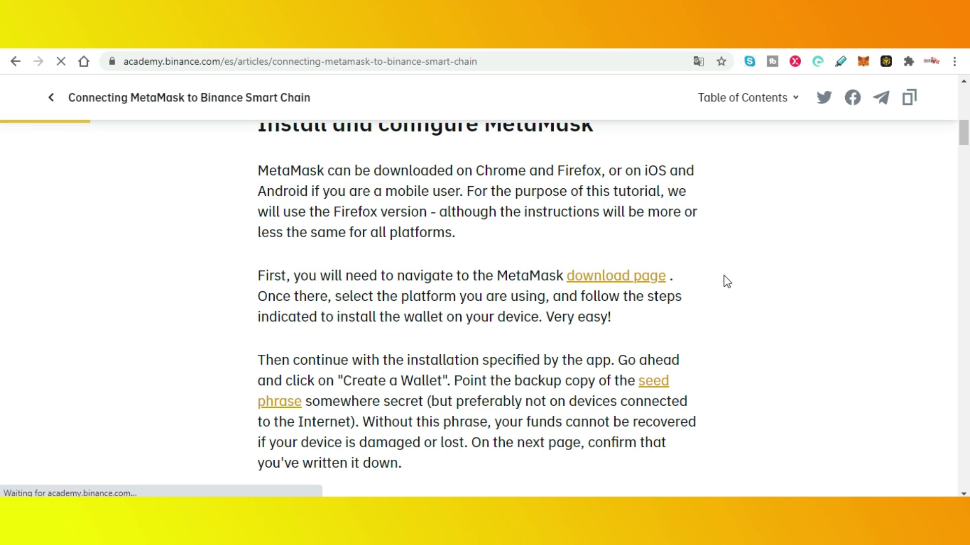
{"action": "scroll", "coordinate": [725, 281], "scroll_direction": "down", "scroll_amount": 3}
{"action": "scroll", "coordinate": [726, 281], "scroll_direction": "down", "scroll_amount": 2}
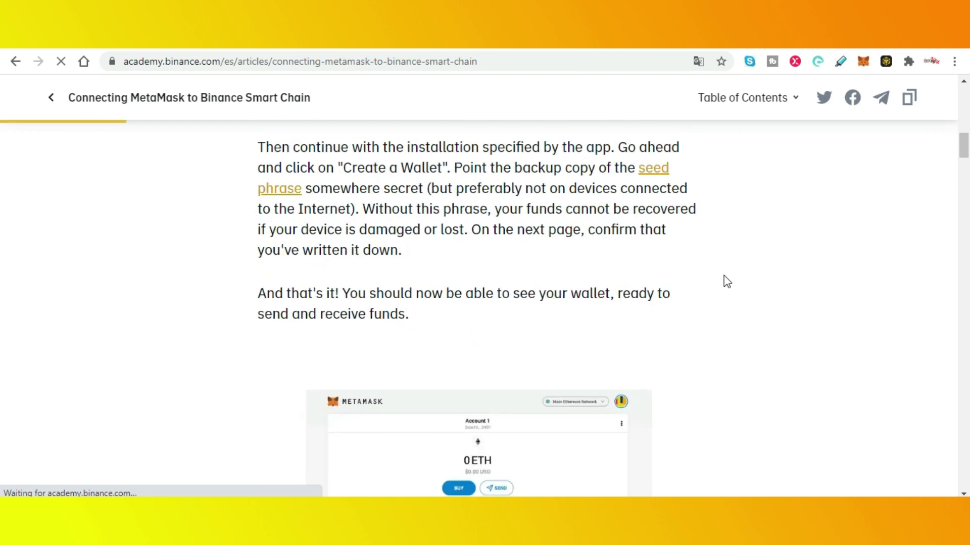
{"action": "scroll", "coordinate": [726, 281], "scroll_direction": "down", "scroll_amount": 15}
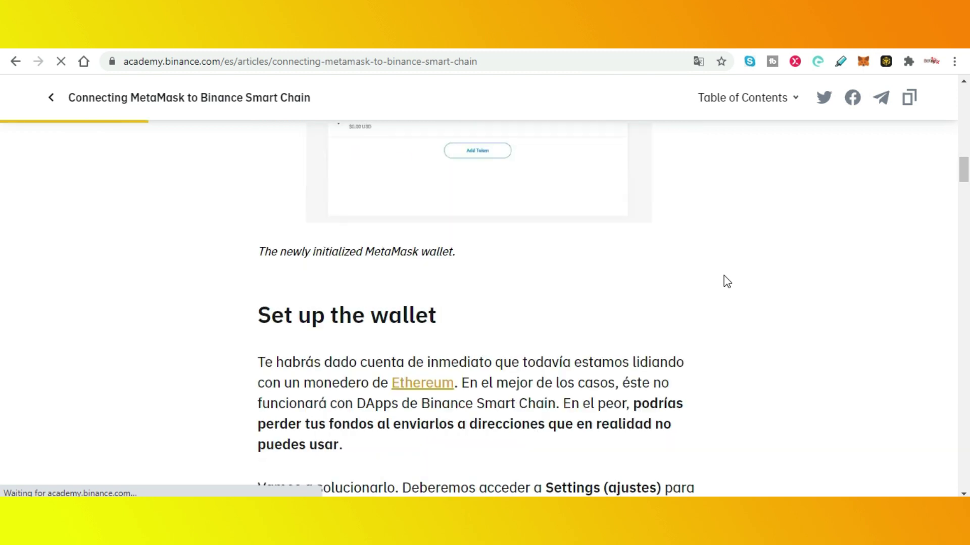
{"action": "scroll", "coordinate": [726, 281], "scroll_direction": "down", "scroll_amount": 5}
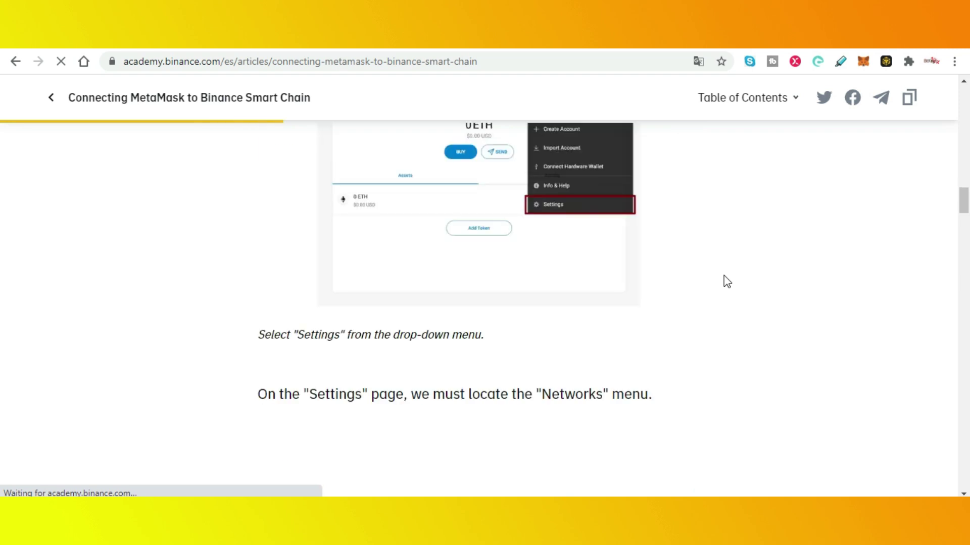
{"action": "scroll", "coordinate": [726, 281], "scroll_direction": "down", "scroll_amount": 10}
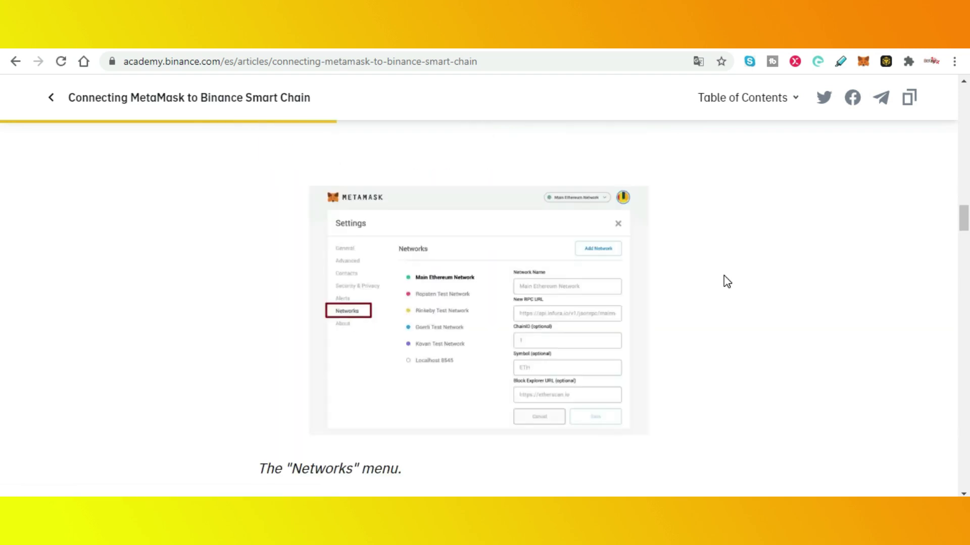
{"action": "scroll", "coordinate": [725, 281], "scroll_direction": "down", "scroll_amount": 8}
{"action": "scroll", "coordinate": [726, 283], "scroll_direction": "down", "scroll_amount": 2}
{"action": "scroll", "coordinate": [728, 283], "scroll_direction": "down", "scroll_amount": 2}
{"action": "scroll", "coordinate": [727, 283], "scroll_direction": "up", "scroll_amount": 3}
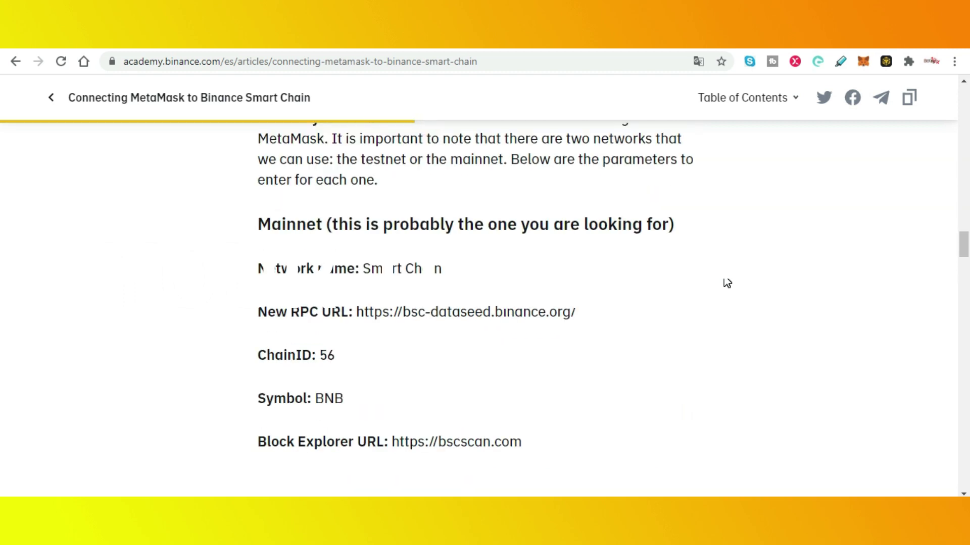
{"action": "left_click_drag", "start_coordinate": [443, 271], "coordinate": [256, 190]}
{"action": "scroll", "coordinate": [364, 269], "scroll_direction": "down", "scroll_amount": 1}
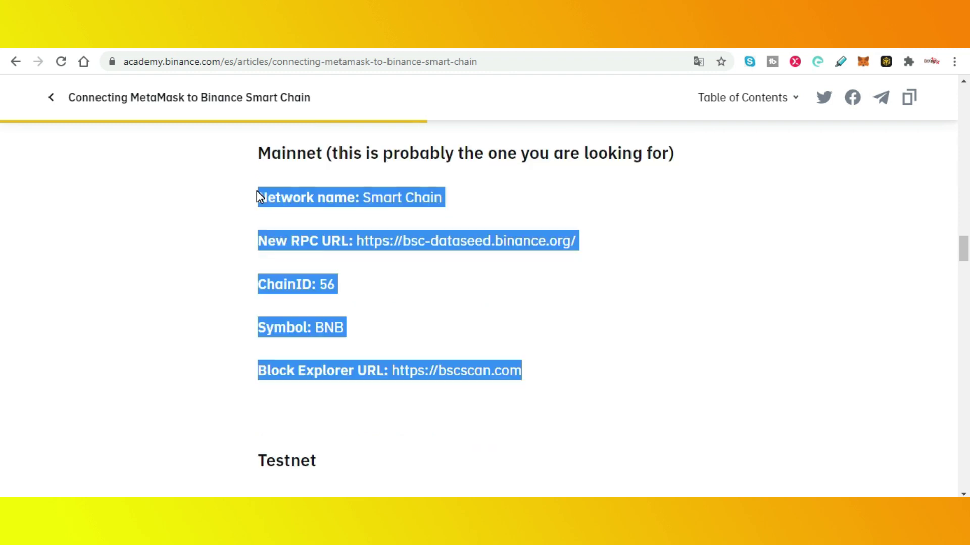
{"action": "right_click", "coordinate": [313, 202]}
{"action": "left_click", "coordinate": [341, 212]}
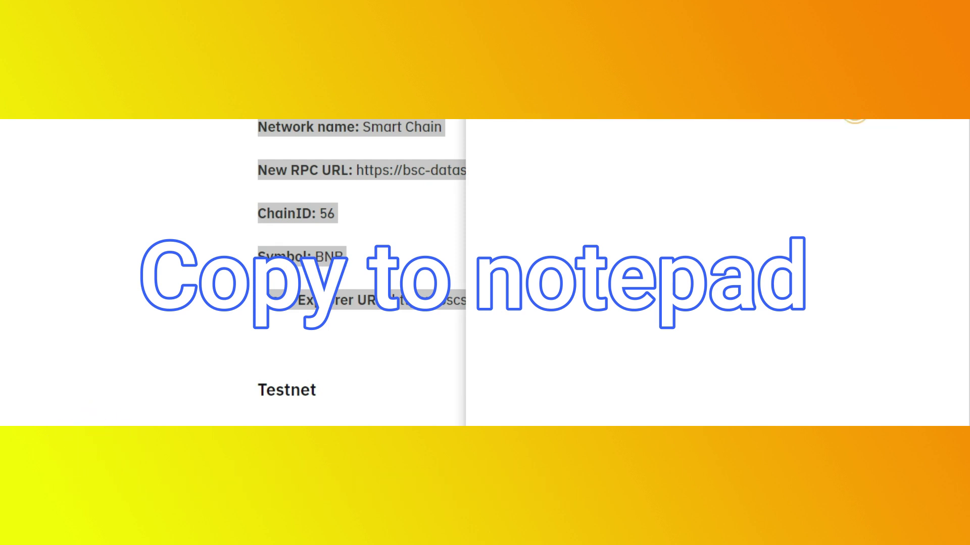
{"action": "key", "text": "ctrl+v"}
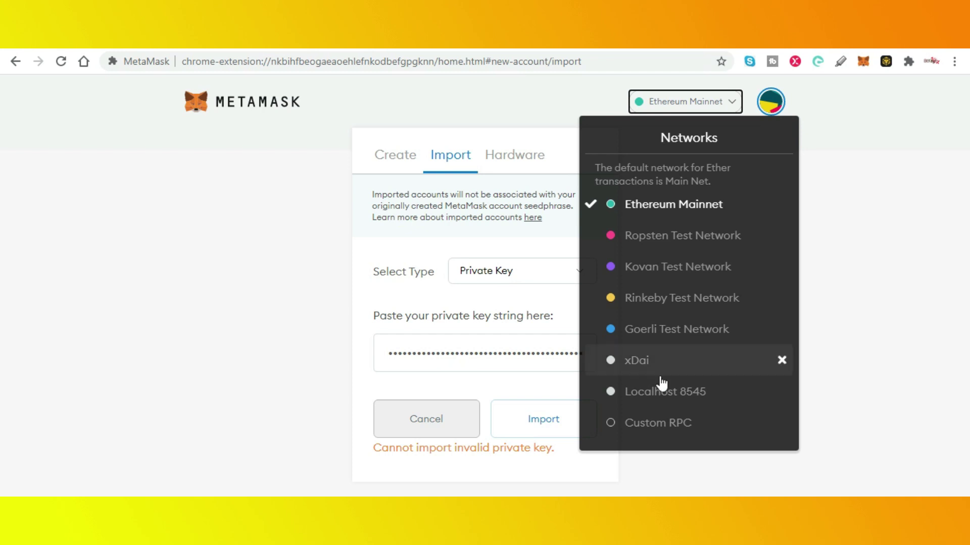
{"action": "left_click", "coordinate": [661, 424]}
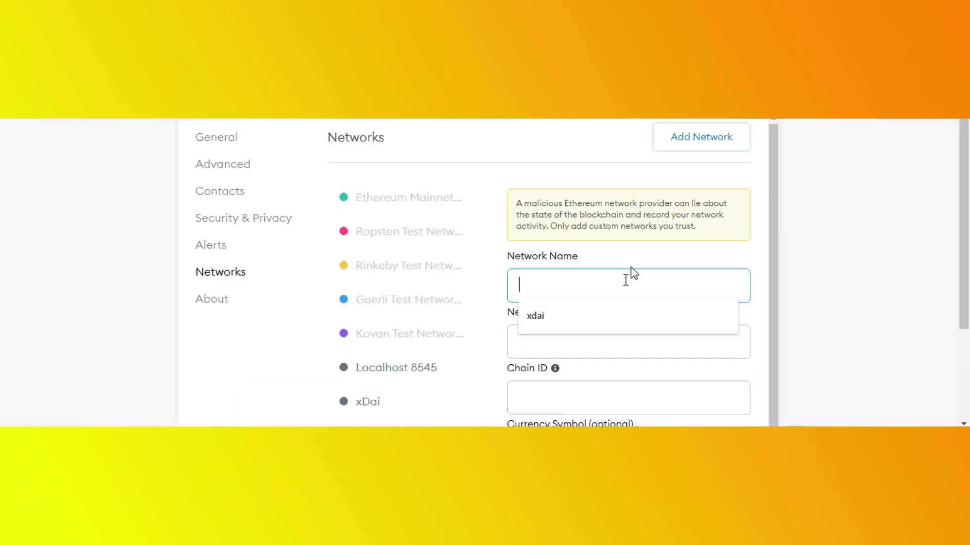
{"action": "key", "text": "alt+Tab"}
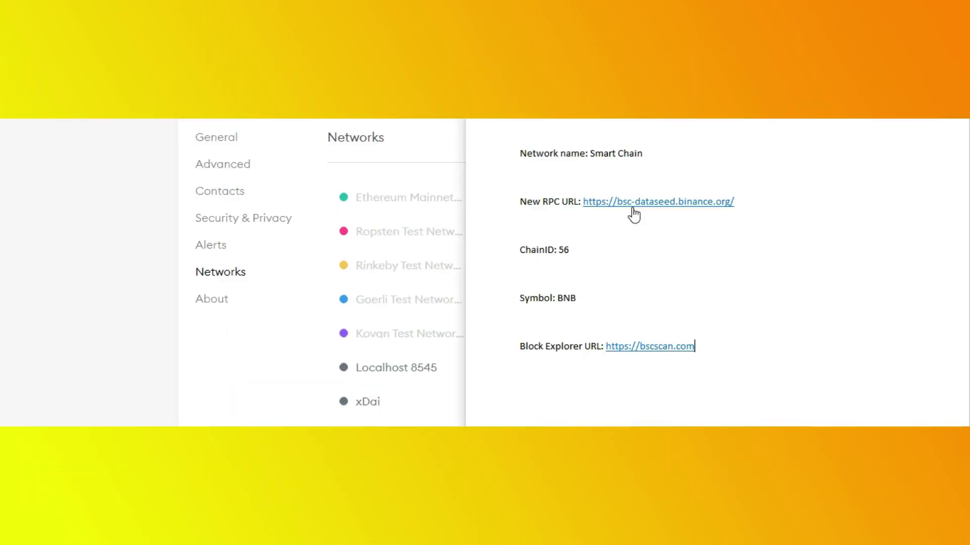
{"action": "left_click_drag", "start_coordinate": [651, 153], "coordinate": [591, 153]}
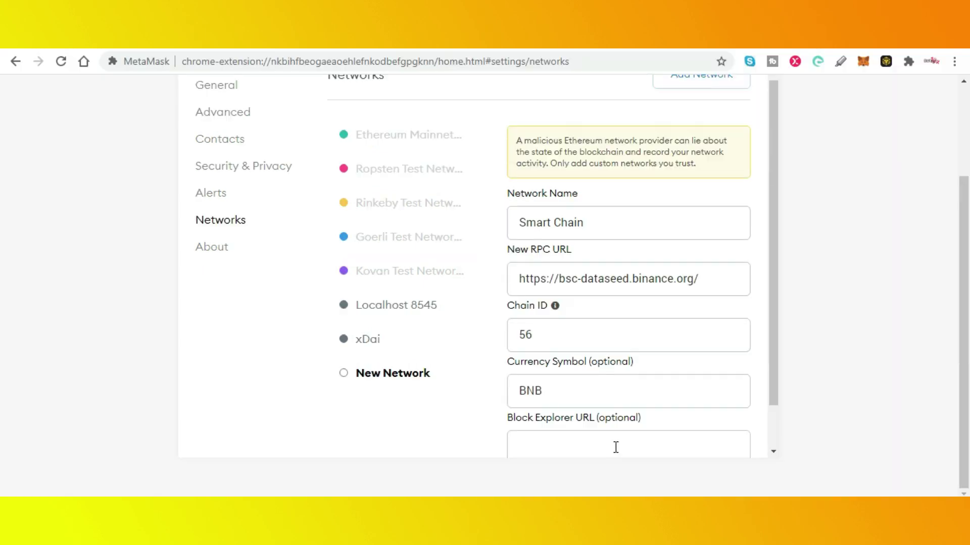
{"action": "left_click", "coordinate": [616, 447]}
{"action": "key", "text": "ctrl+v"}
{"action": "scroll", "coordinate": [612, 448], "scroll_direction": "down", "scroll_amount": 1}
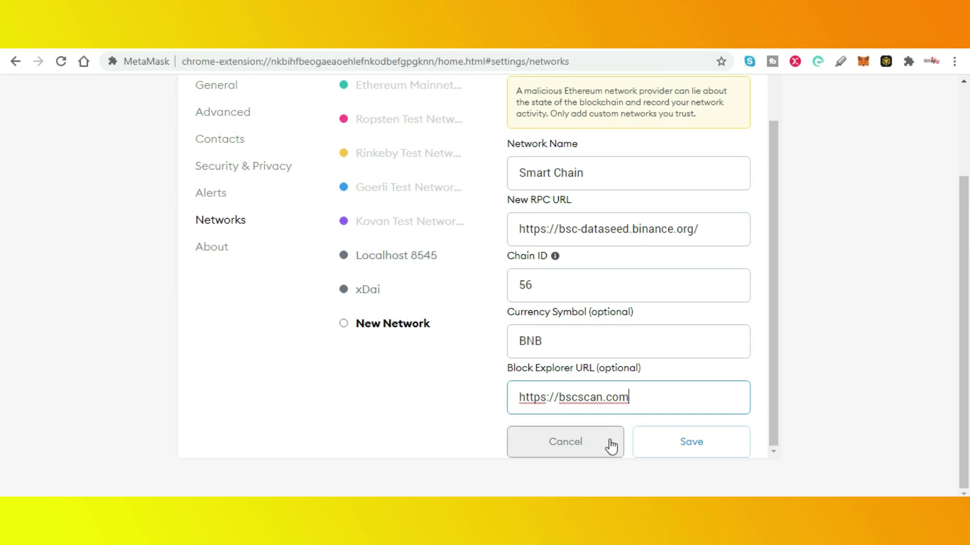
{"action": "left_click", "coordinate": [690, 451]}
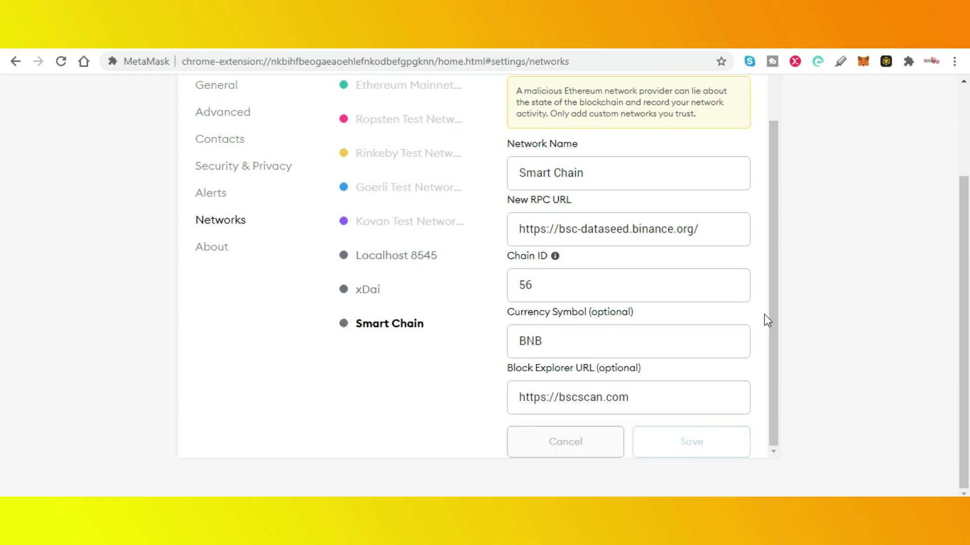
Find the Uniswap (UNI) token by searching "uniswap" and add it to Account 1 on the Smart Chain network
{"action": "left_click", "coordinate": [863, 62]}
{"action": "left_click", "coordinate": [869, 62]}
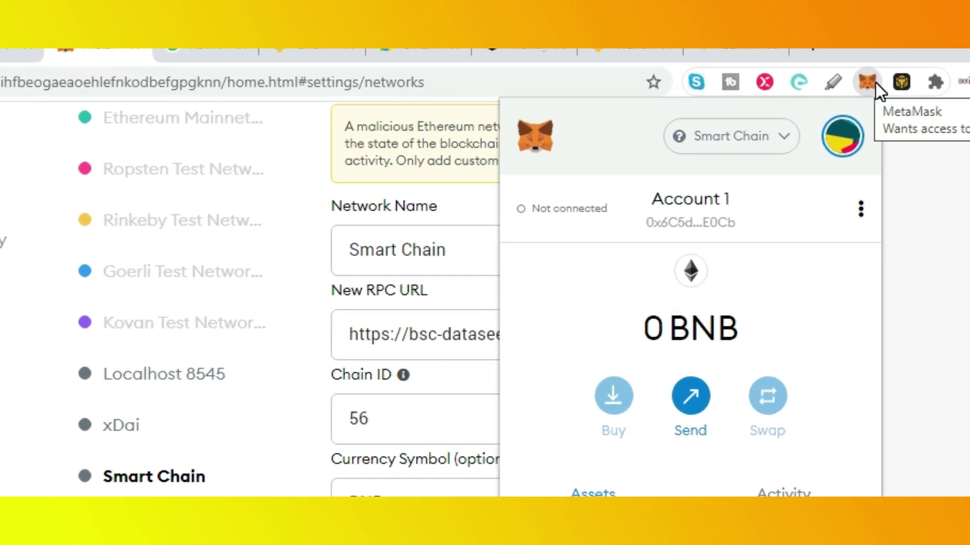
{"action": "left_click", "coordinate": [526, 452]}
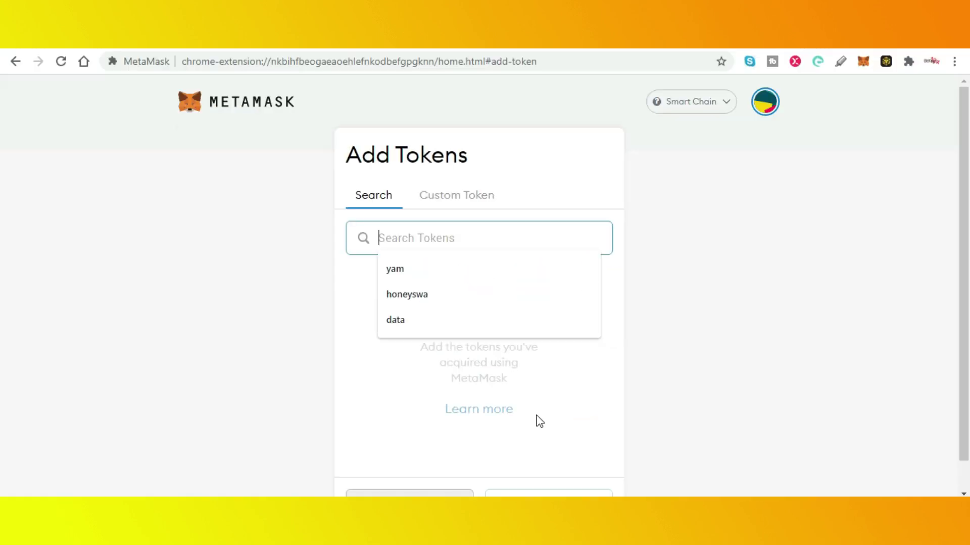
{"action": "left_click", "coordinate": [449, 200]}
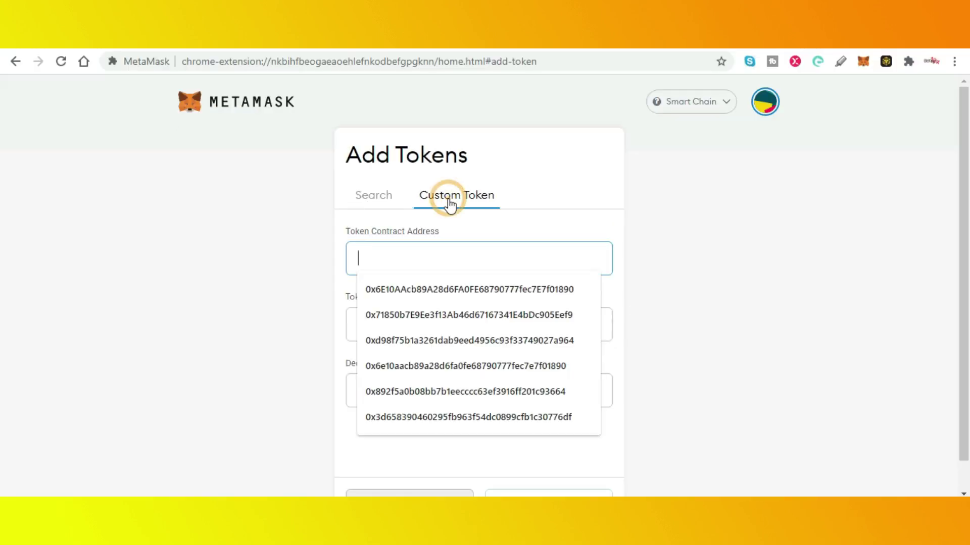
{"action": "left_click", "coordinate": [361, 194]}
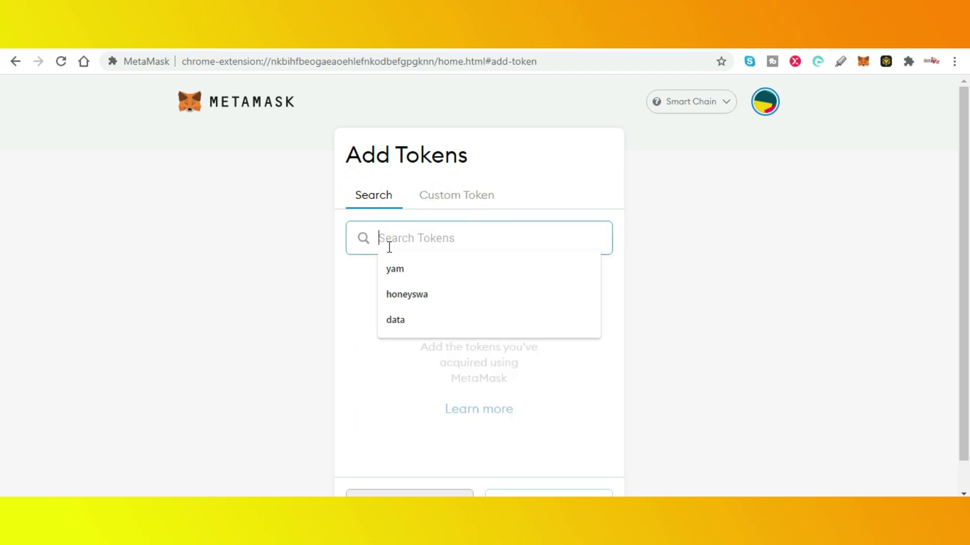
{"action": "type", "text": "uniswap"}
{"action": "left_click", "coordinate": [424, 312]}
{"action": "scroll", "coordinate": [472, 328], "scroll_direction": "down", "scroll_amount": 2}
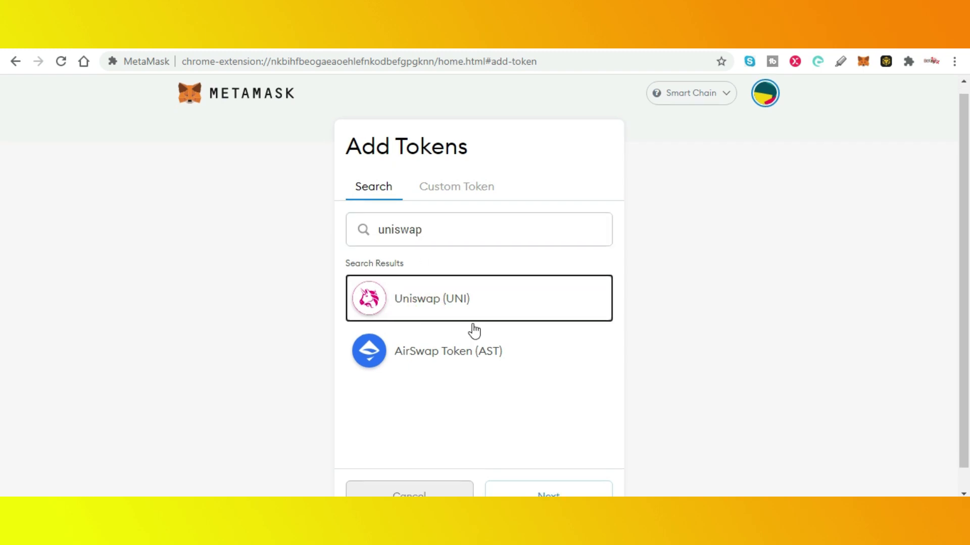
{"action": "left_click", "coordinate": [543, 482]}
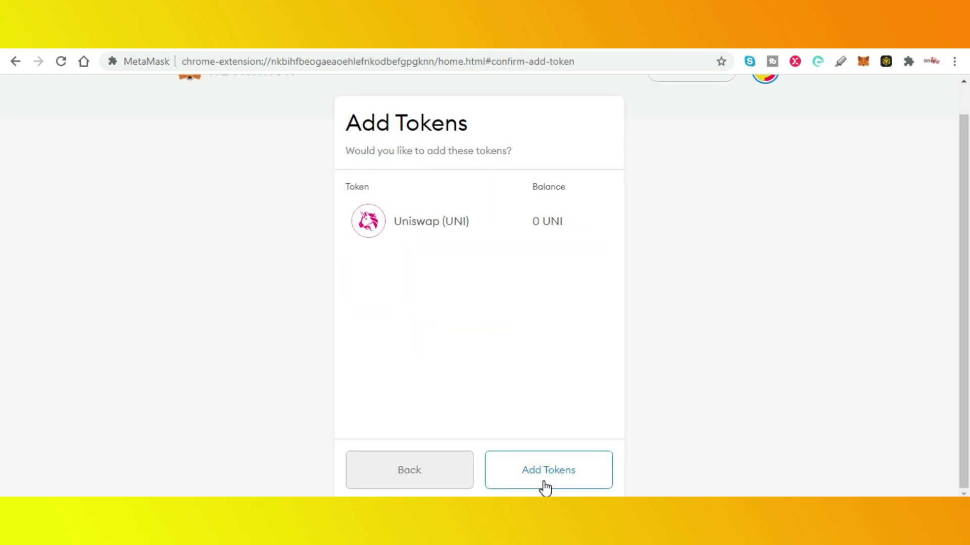
{"action": "left_click", "coordinate": [537, 475]}
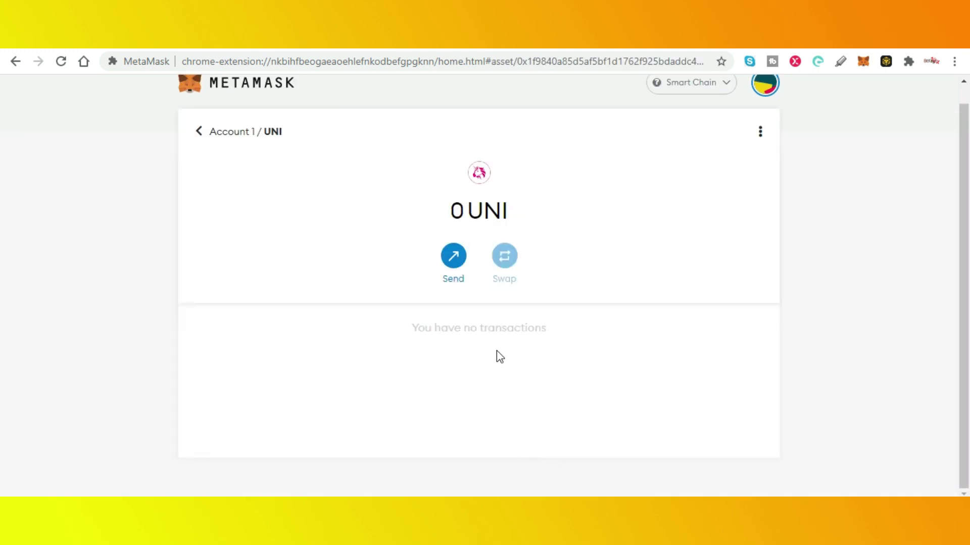
Switch the MetaMask network from Smart Chain to Ethereum Mainnet and review the list of available networks
{"action": "left_click", "coordinate": [696, 101]}
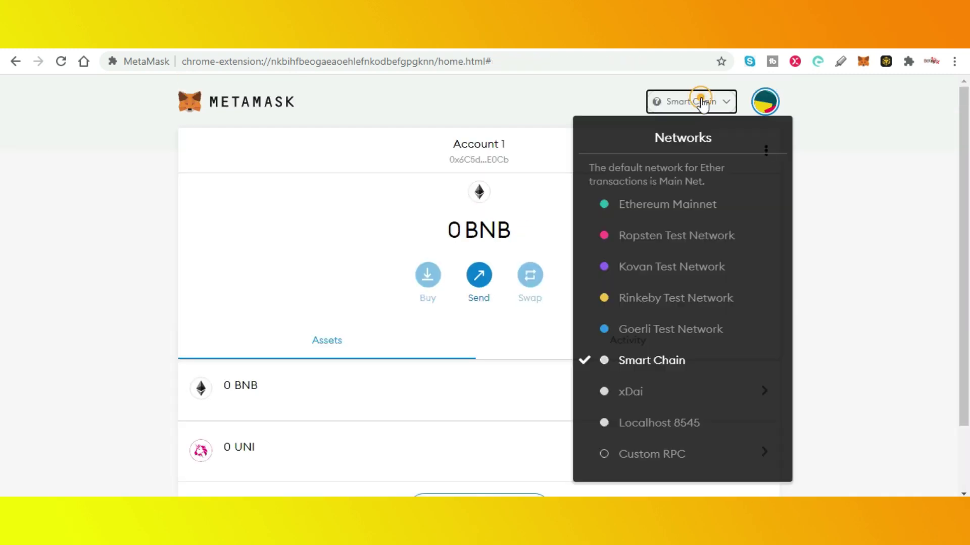
{"action": "left_click", "coordinate": [678, 207]}
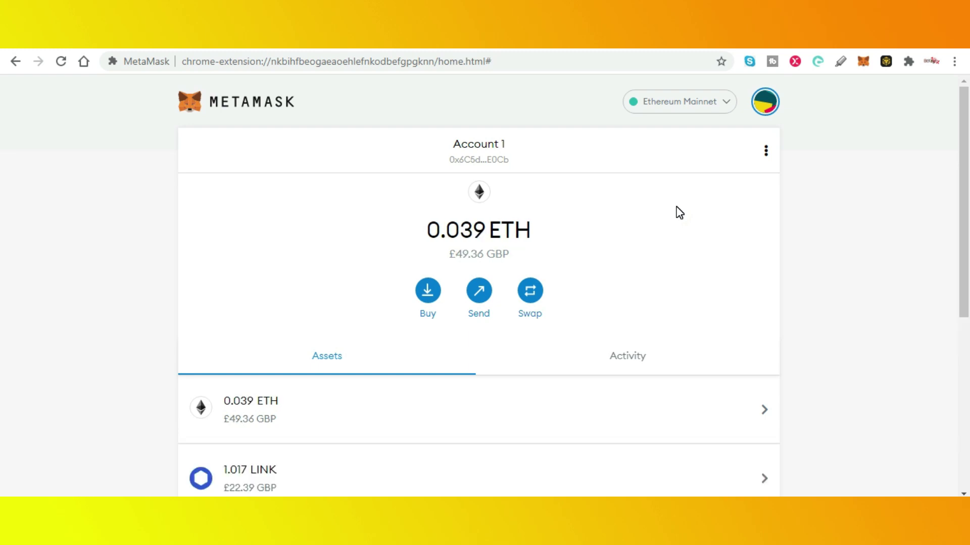
{"action": "left_click", "coordinate": [677, 102]}
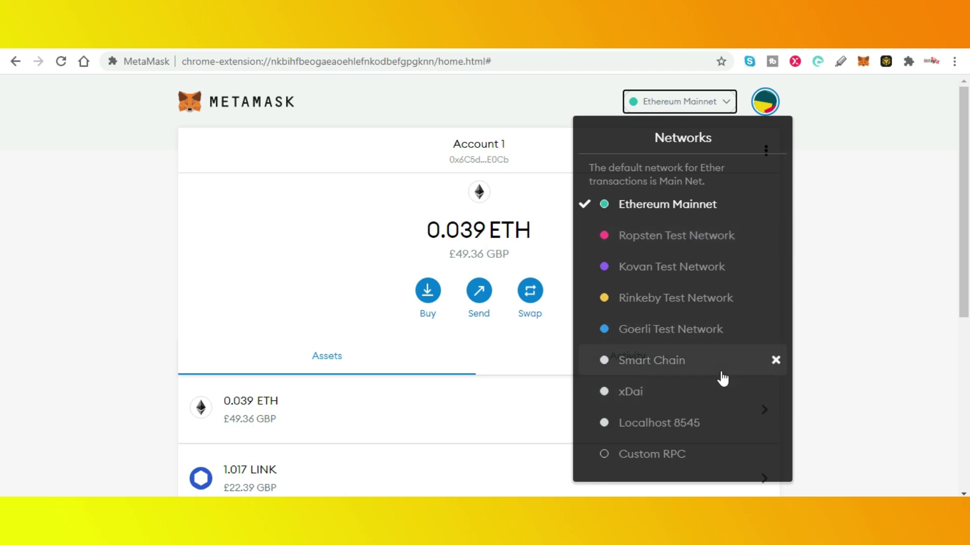
{"action": "left_click", "coordinate": [868, 122]}
Lock the MetaMask wallet and start restoring an account from its seed phrase
{"action": "left_click", "coordinate": [765, 150]}
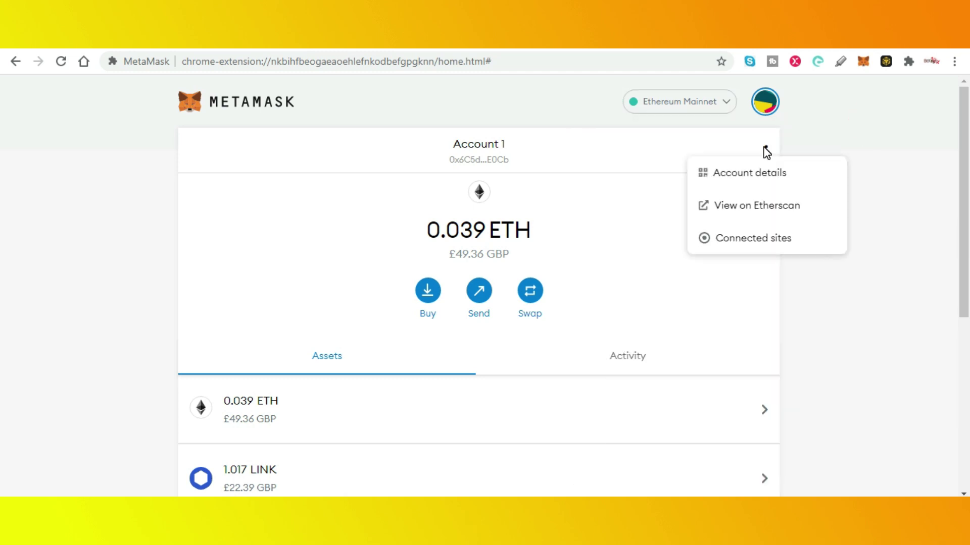
{"action": "left_click", "coordinate": [765, 101]}
{"action": "left_click", "coordinate": [765, 101]}
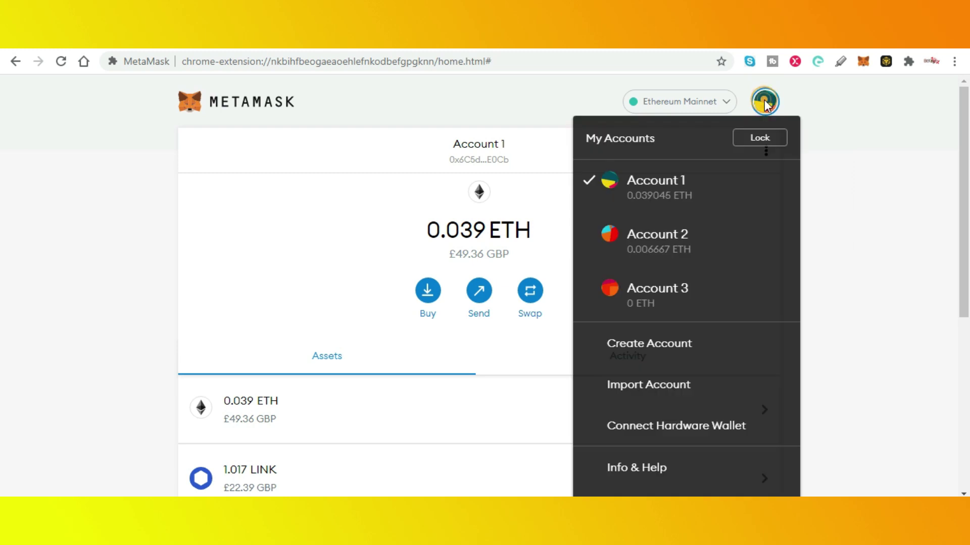
{"action": "left_click", "coordinate": [757, 137]}
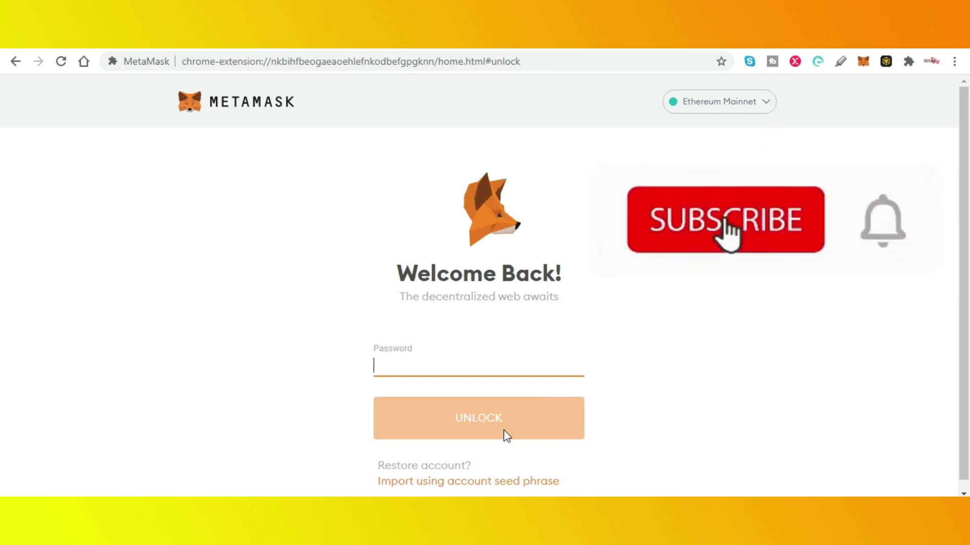
{"action": "left_click", "coordinate": [522, 484]}
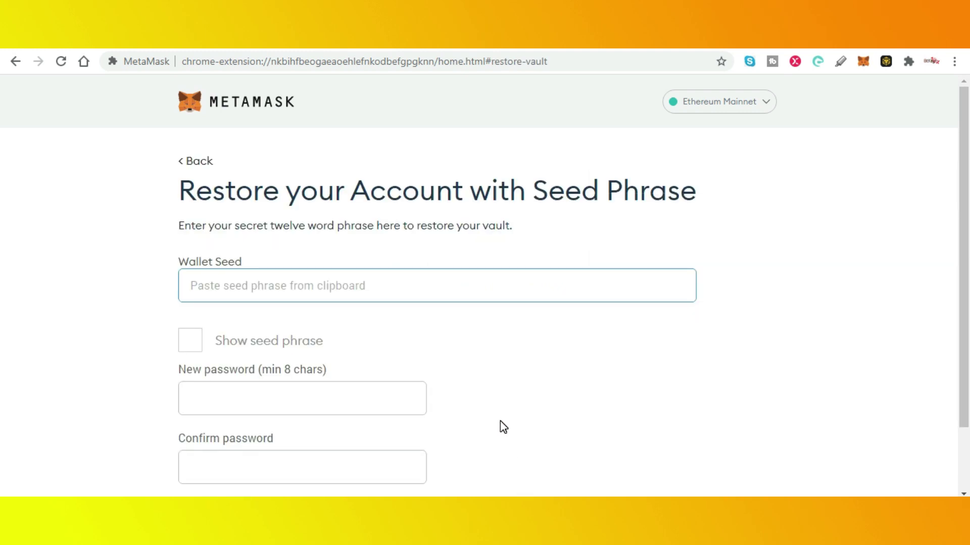
Paste the wallet's seed phrase, enter and confirm a new account password, and restore the account
{"action": "key", "text": "ctrl+v"}
{"action": "left_click", "coordinate": [307, 406]}
{"action": "left_click", "coordinate": [308, 406]}
{"action": "type", "text": "••••••"}
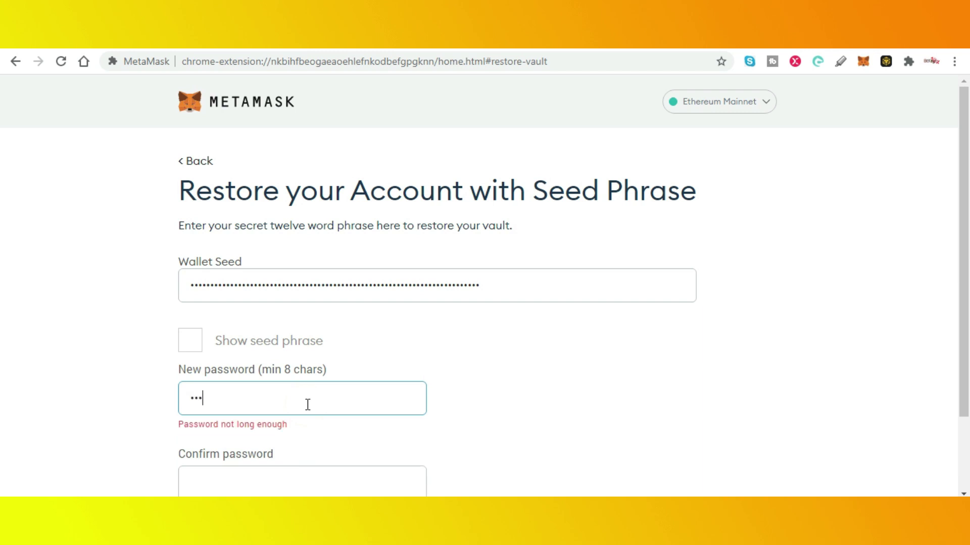
{"action": "type", "text": "••••••"}
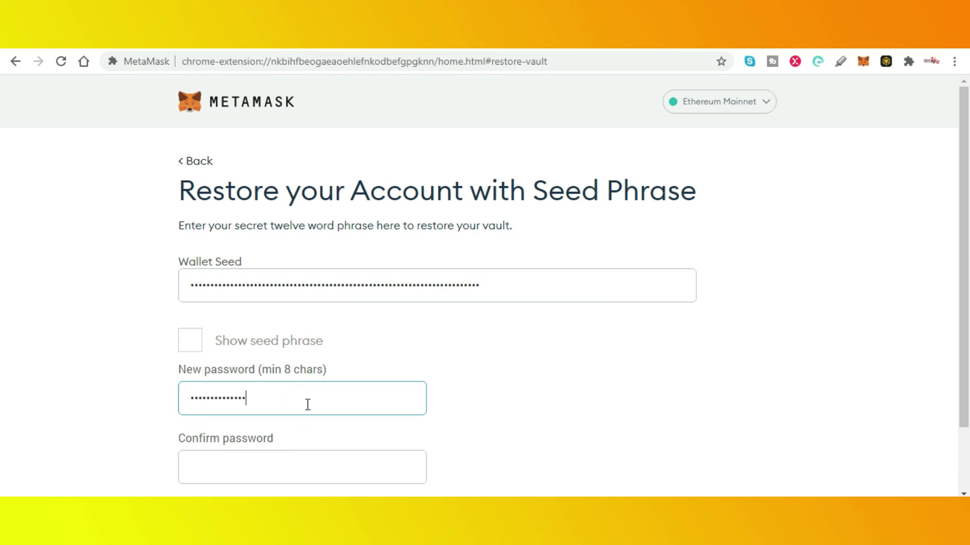
{"action": "key", "text": "Tab"}
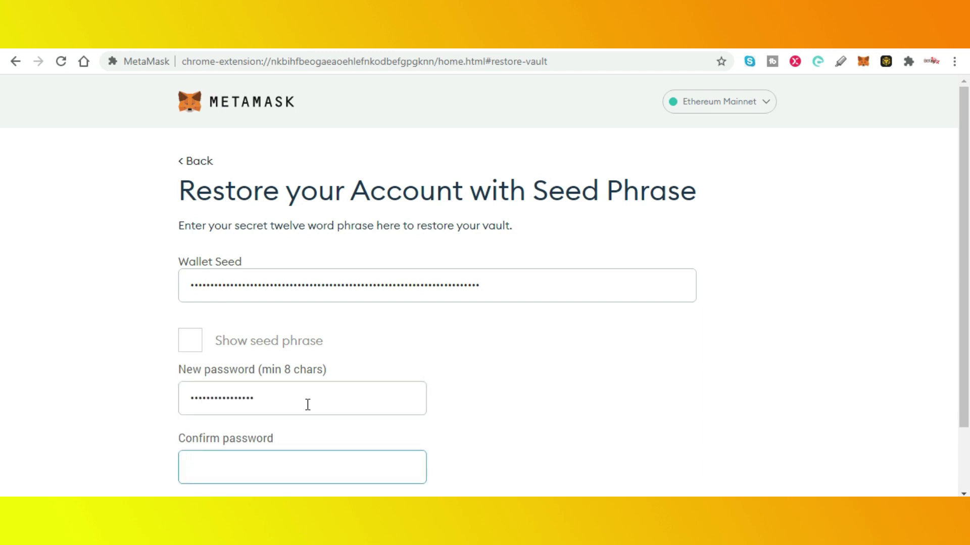
{"action": "type", "text": "••••••••••••••"}
{"action": "scroll", "coordinate": [308, 405], "scroll_direction": "down", "scroll_amount": 2}
{"action": "left_click", "coordinate": [263, 455]}
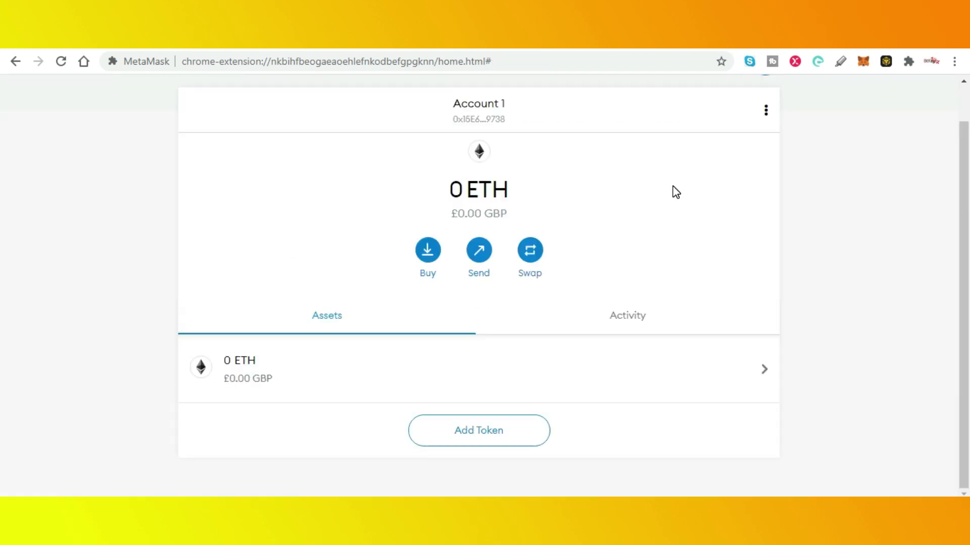
Switch to the Uniswap swap page and connect it to Account 1 of the MetaMask wallet
{"action": "scroll", "coordinate": [344, 342], "scroll_direction": "up", "scroll_amount": 1}
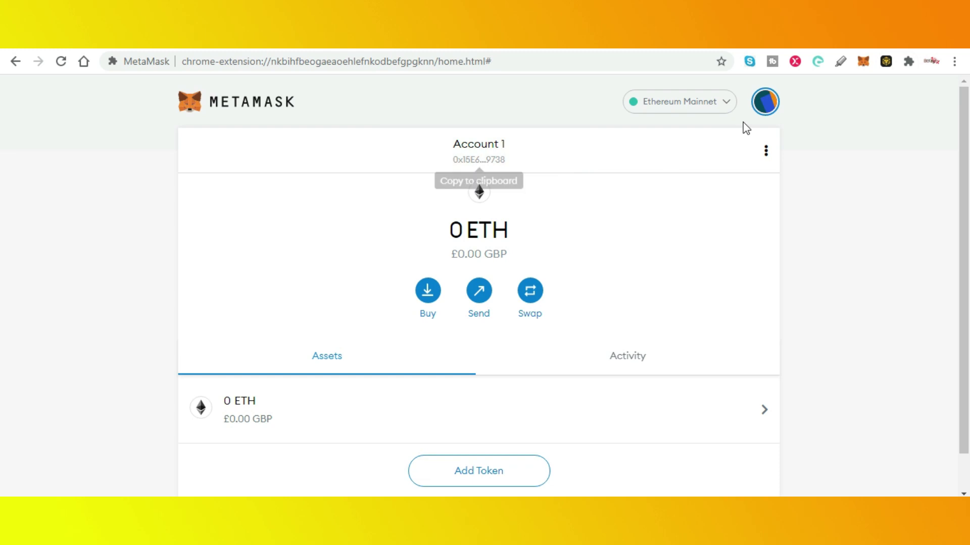
{"action": "left_click", "coordinate": [886, 62]}
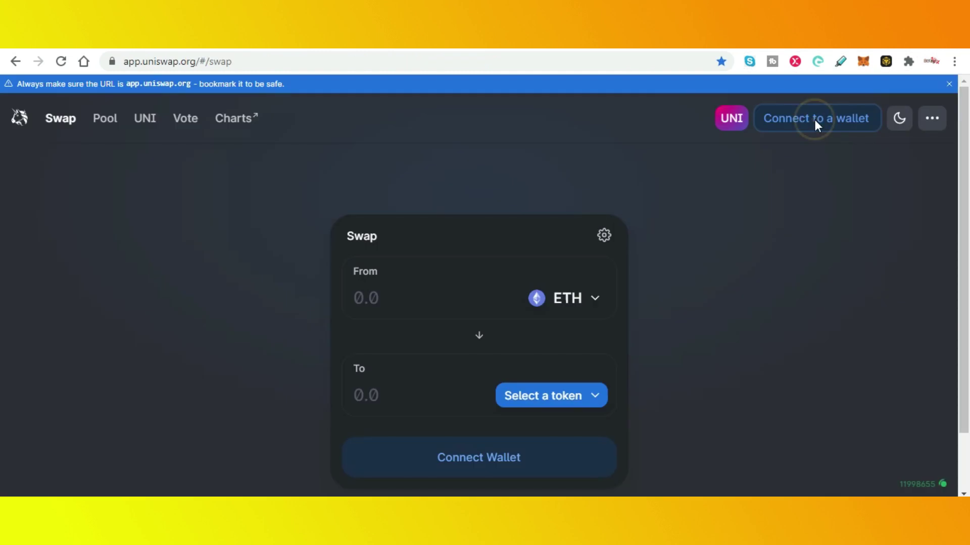
{"action": "left_click", "coordinate": [814, 119]}
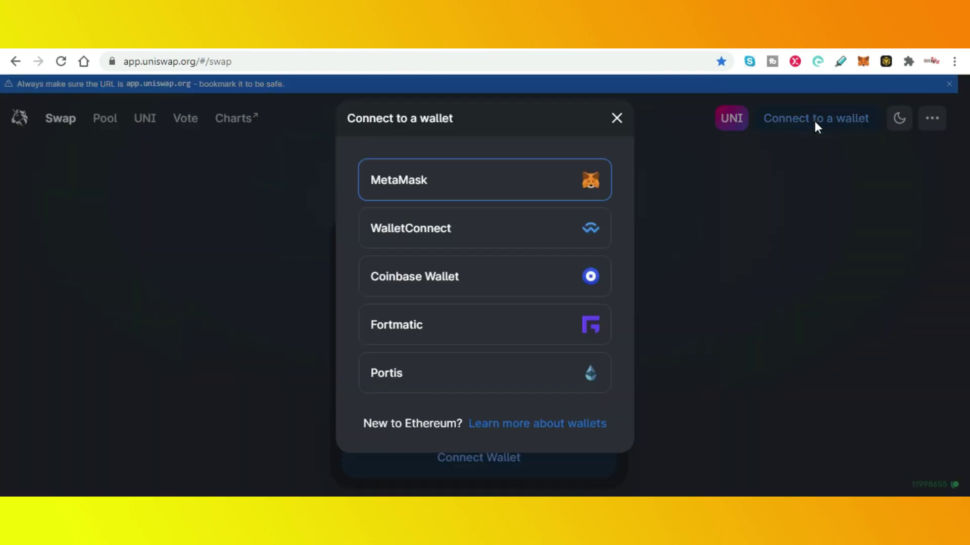
{"action": "left_click", "coordinate": [538, 181]}
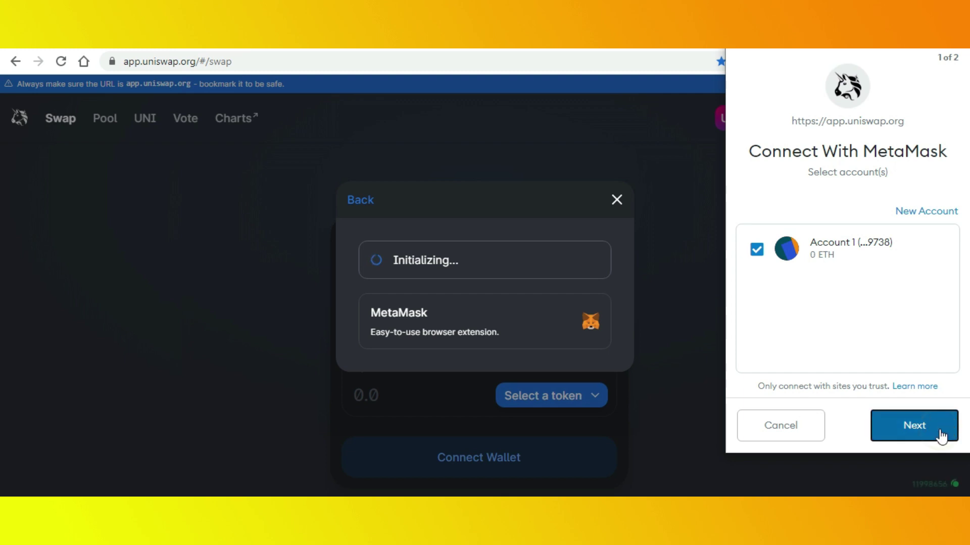
{"action": "left_click", "coordinate": [943, 433]}
{"action": "left_click", "coordinate": [941, 433]}
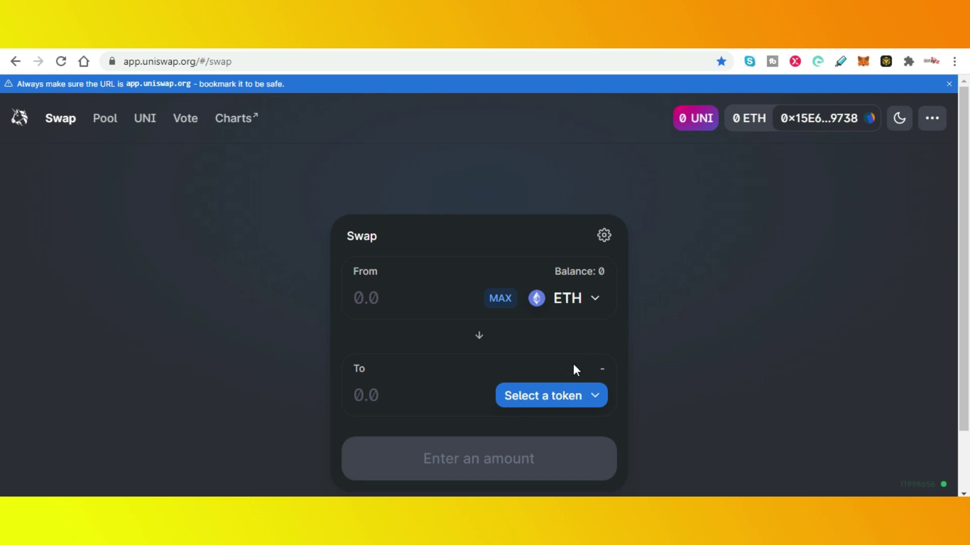
Switch to the Binance Academy article and review its Mainnet parameters and wallet setup section
{"action": "left_click", "coordinate": [778, 48]}
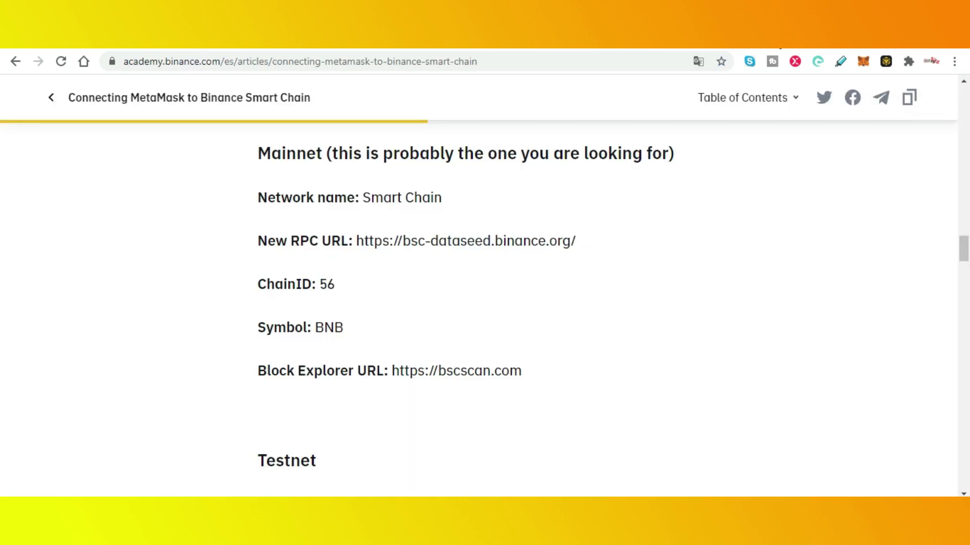
{"action": "scroll", "coordinate": [713, 291], "scroll_direction": "up", "scroll_amount": 5}
{"action": "scroll", "coordinate": [714, 292], "scroll_direction": "up", "scroll_amount": 8}
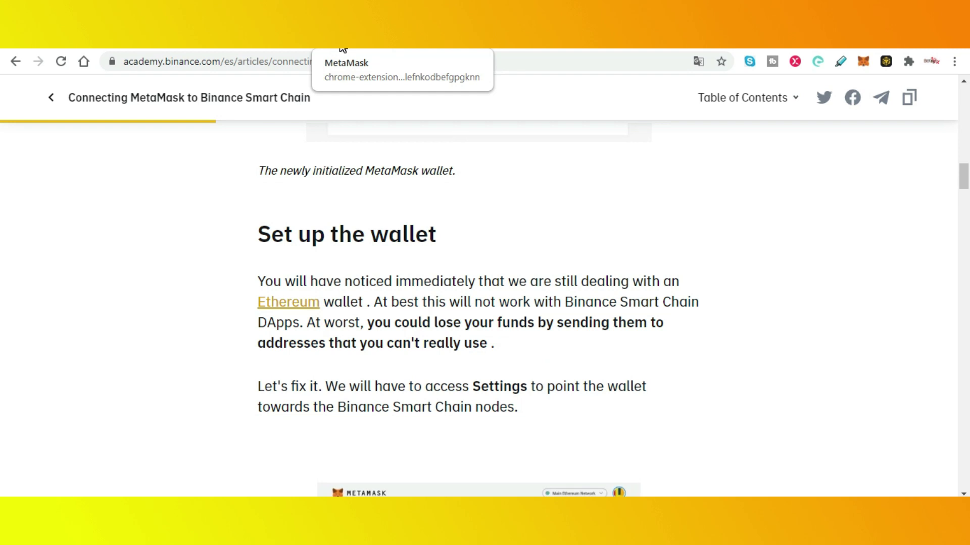
Switch to Binance.com, look over the Fiat and Spot wallet, and open Wallet Direct from there
{"action": "left_click", "coordinate": [718, 48]}
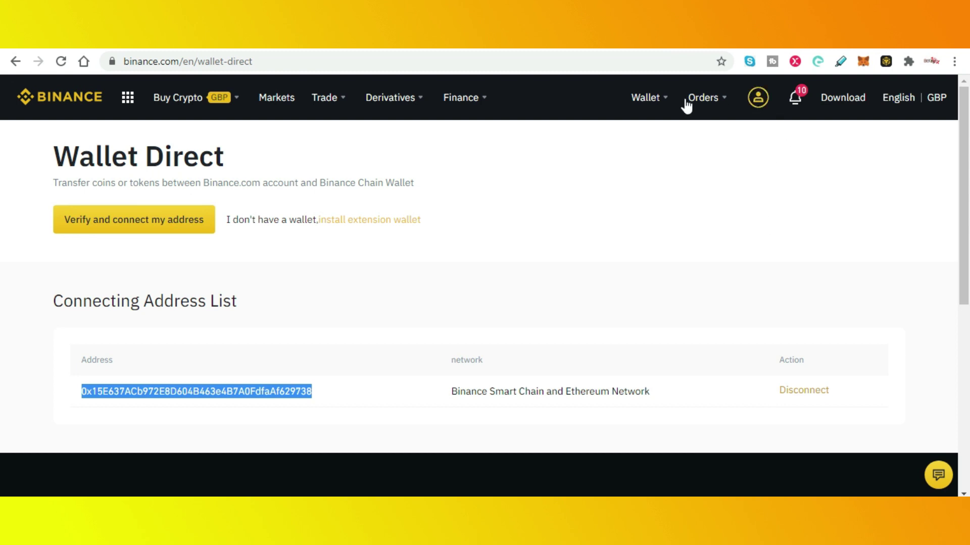
{"action": "mouse_move", "coordinate": [646, 104]}
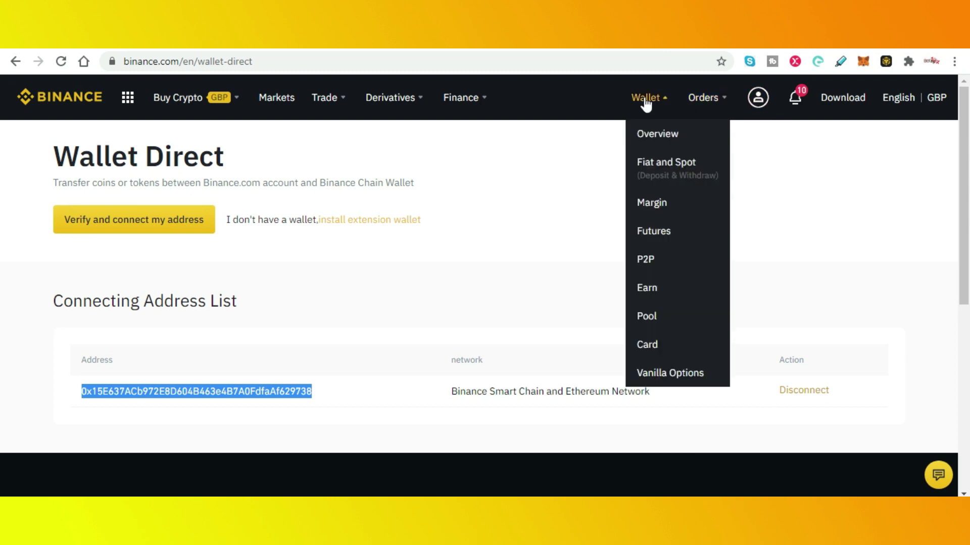
{"action": "left_click", "coordinate": [644, 134]}
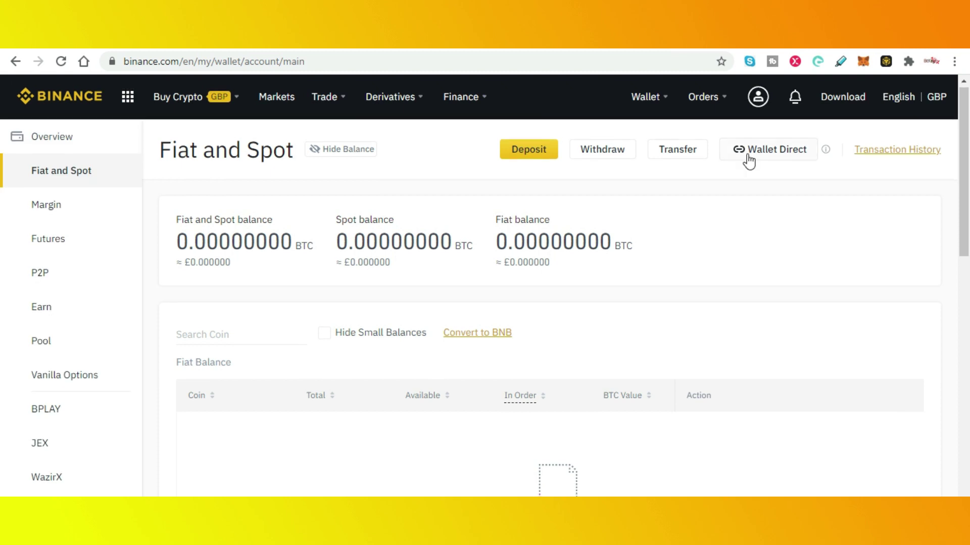
{"action": "scroll", "coordinate": [746, 158], "scroll_direction": "down", "scroll_amount": 3}
{"action": "scroll", "coordinate": [760, 154], "scroll_direction": "up", "scroll_amount": 1}
{"action": "scroll", "coordinate": [762, 156], "scroll_direction": "up", "scroll_amount": 3}
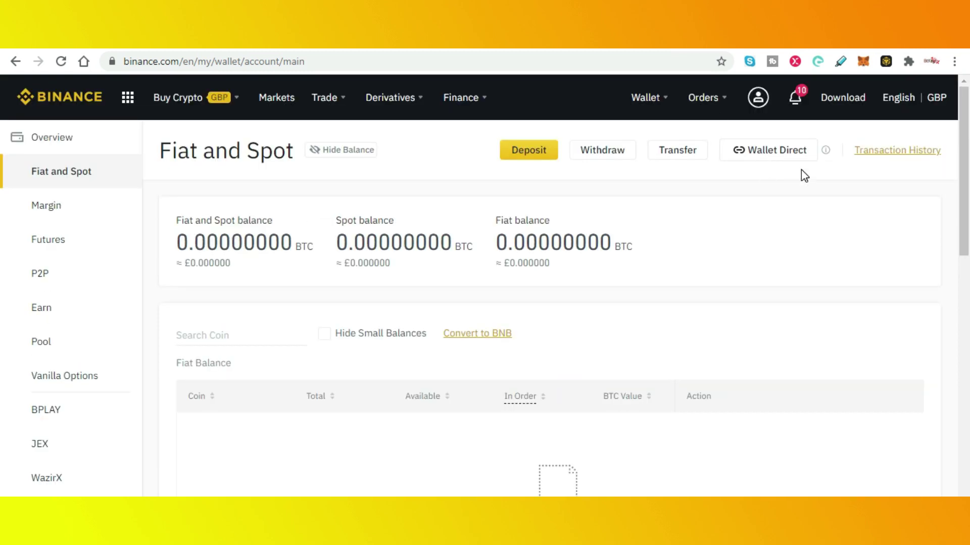
{"action": "left_click", "coordinate": [768, 151]}
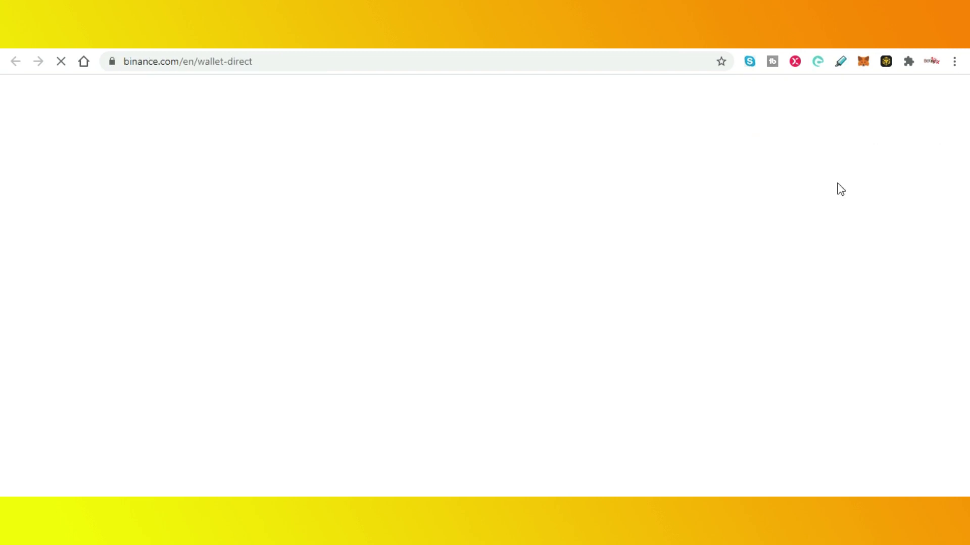